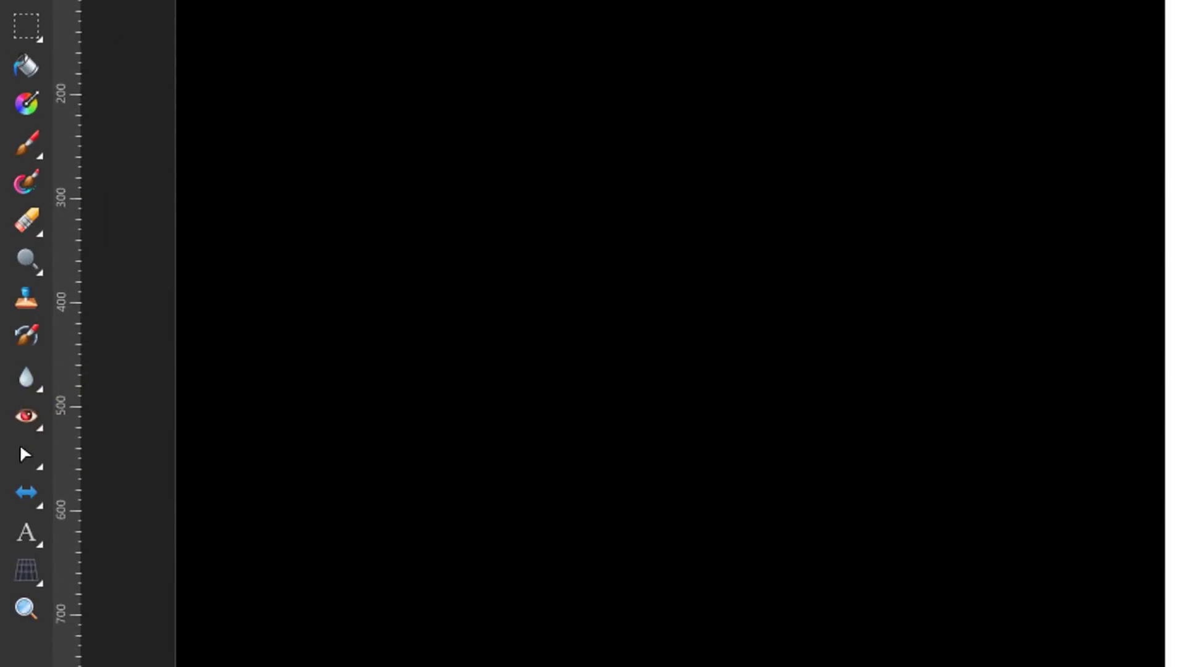
Reveal the Blur, Sharpen, Median and Smudge Brush Tools in the Tools panel flyout
{"action": "left_click", "coordinate": [26, 379]}
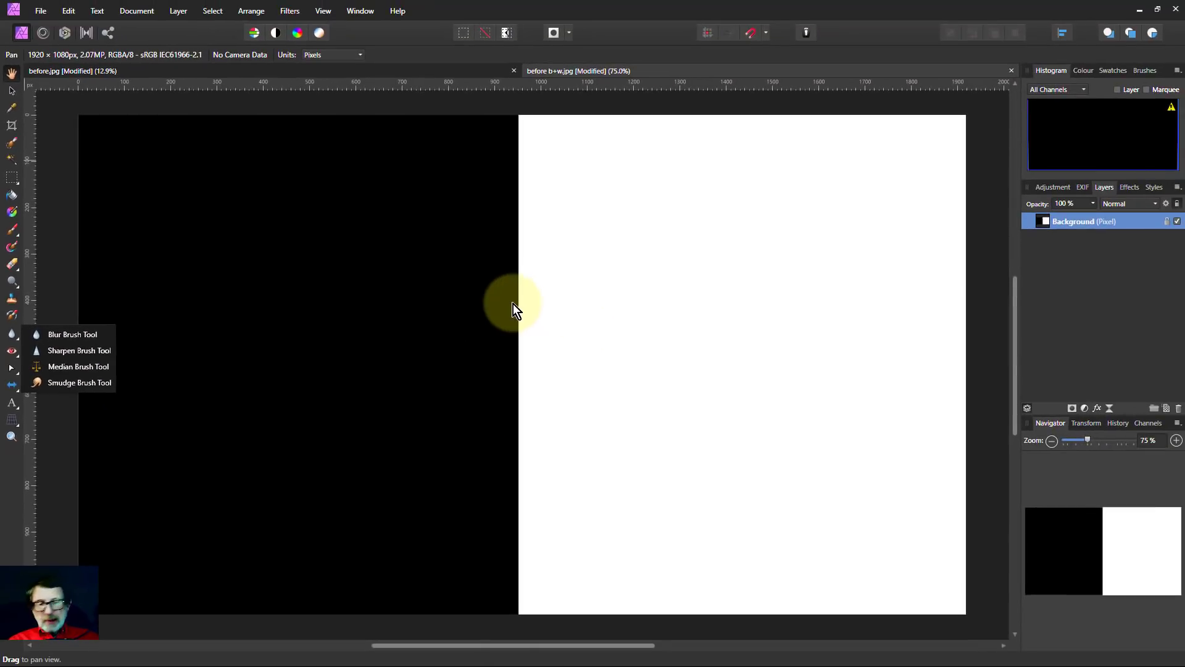
{"action": "scroll", "coordinate": [505, 316], "scroll_direction": "up", "scroll_amount": 2}
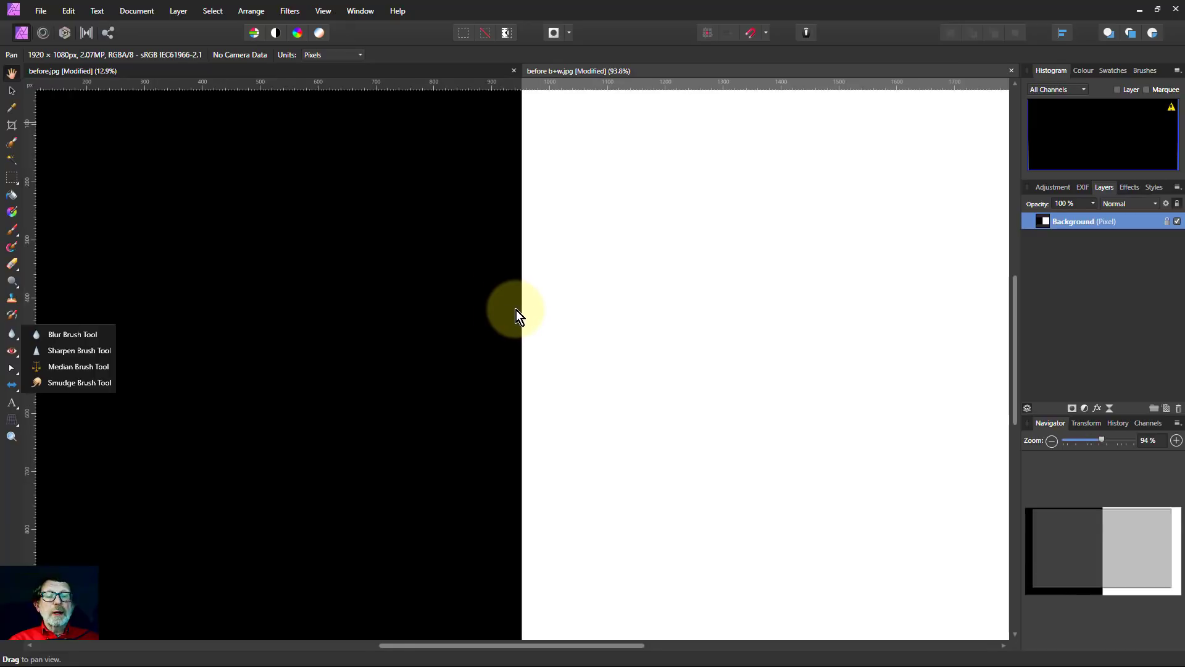
{"action": "scroll", "coordinate": [521, 316], "scroll_direction": "up", "scroll_amount": 2}
{"action": "scroll", "coordinate": [528, 316], "scroll_direction": "up", "scroll_amount": 2}
{"action": "scroll", "coordinate": [516, 312], "scroll_direction": "up", "scroll_amount": 2}
{"action": "scroll", "coordinate": [556, 310], "scroll_direction": "up", "scroll_amount": 3}
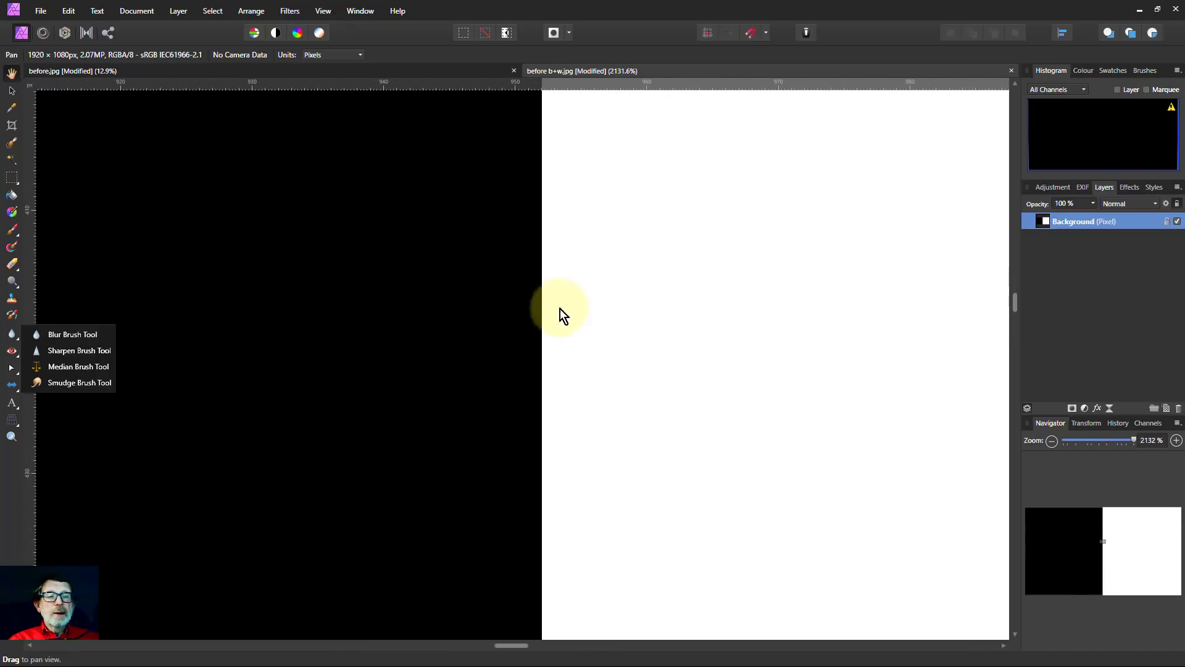
Select the Sharpen Brush Tool, then show the retouching brush flyout again
{"action": "left_click", "coordinate": [81, 349]}
{"action": "left_click", "coordinate": [14, 343]}
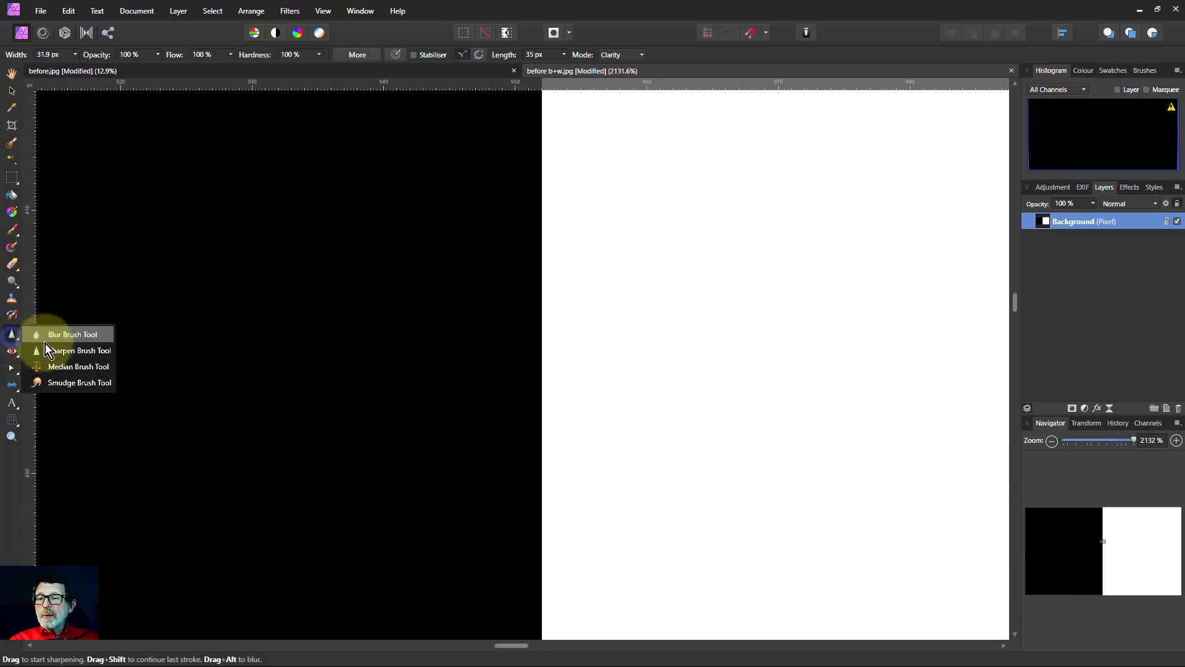
Soften the black/white edge with several Blur Brush strokes
{"action": "left_click", "coordinate": [64, 335]}
{"action": "left_click_drag", "start_coordinate": [541, 186], "coordinate": [529, 331]}
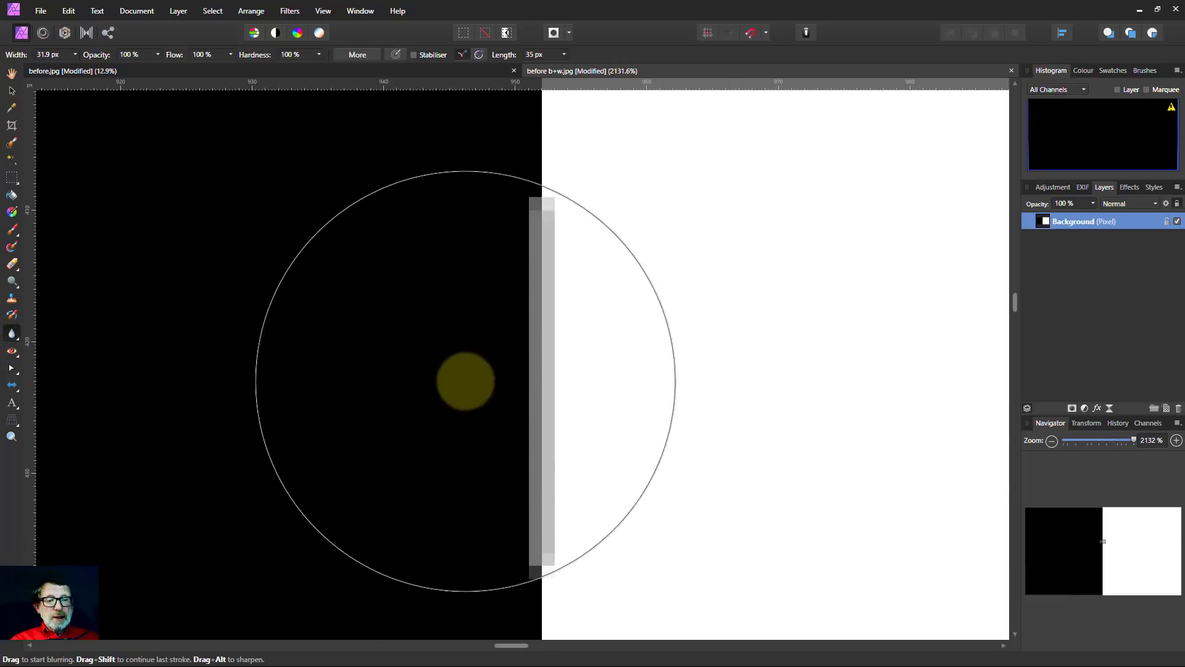
{"action": "scroll", "coordinate": [536, 380], "scroll_direction": "down", "scroll_amount": 1}
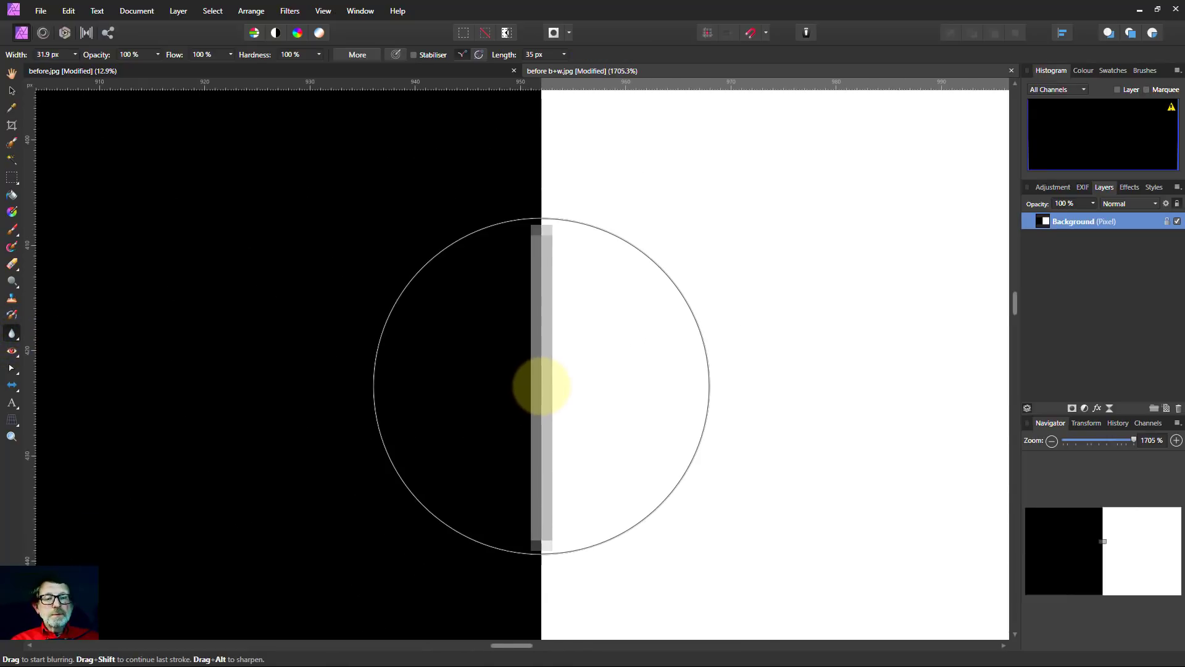
{"action": "scroll", "coordinate": [543, 389], "scroll_direction": "down", "scroll_amount": 1}
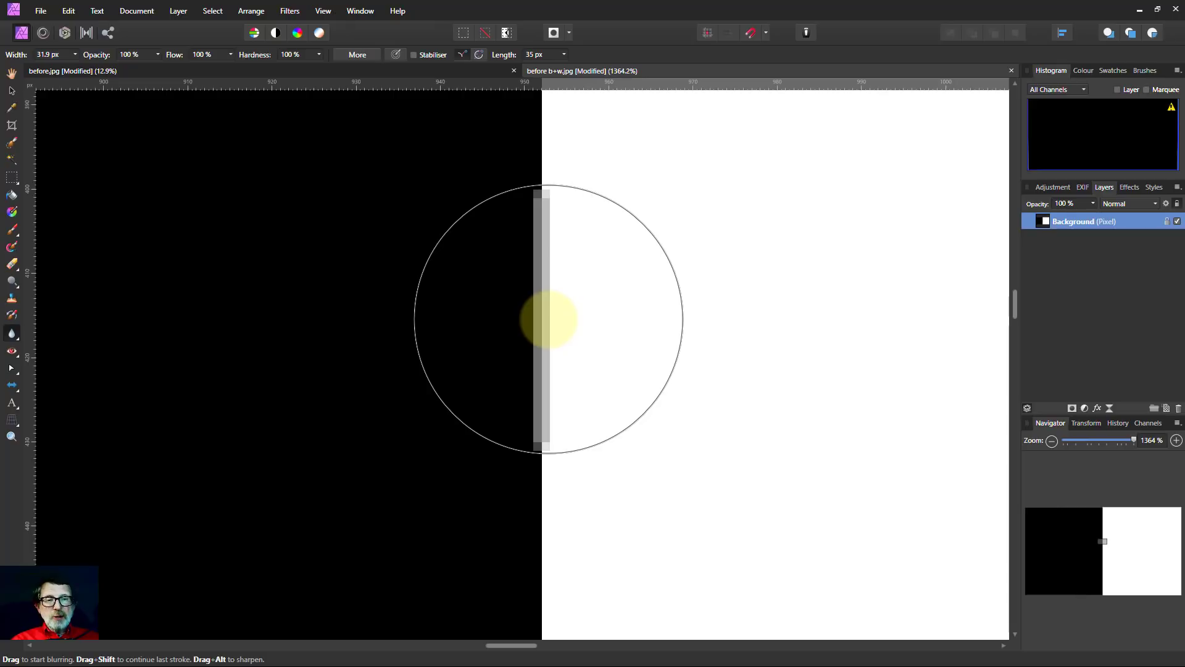
{"action": "left_click", "coordinate": [546, 320]}
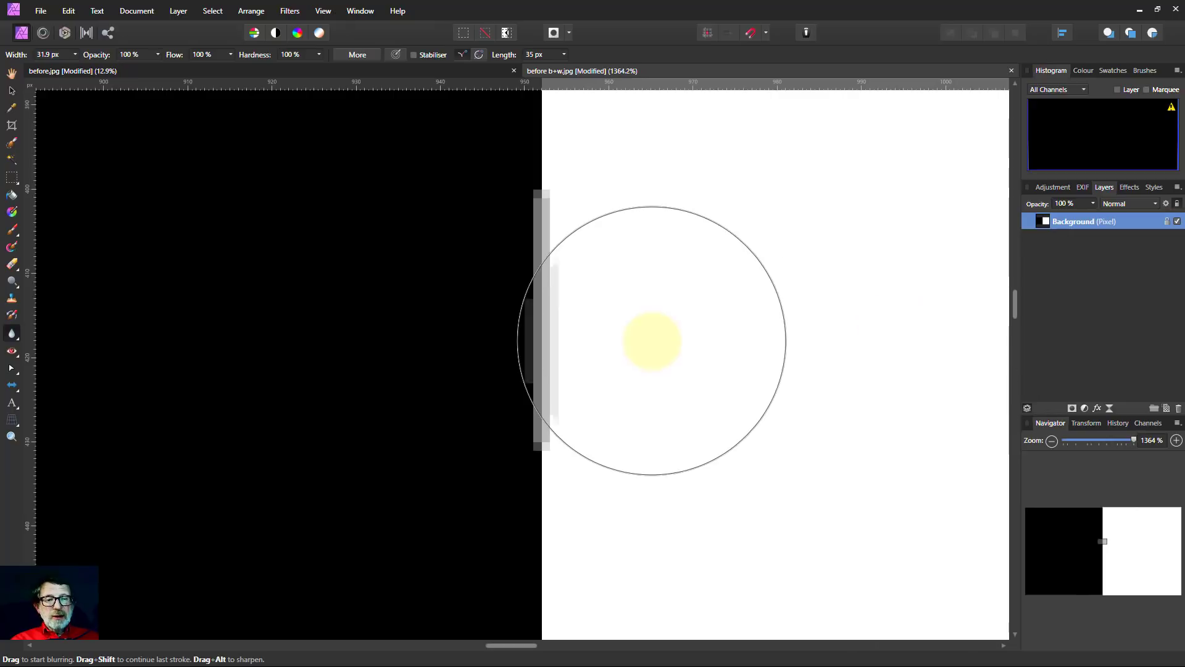
{"action": "left_click_drag", "start_coordinate": [741, 339], "coordinate": [545, 326]}
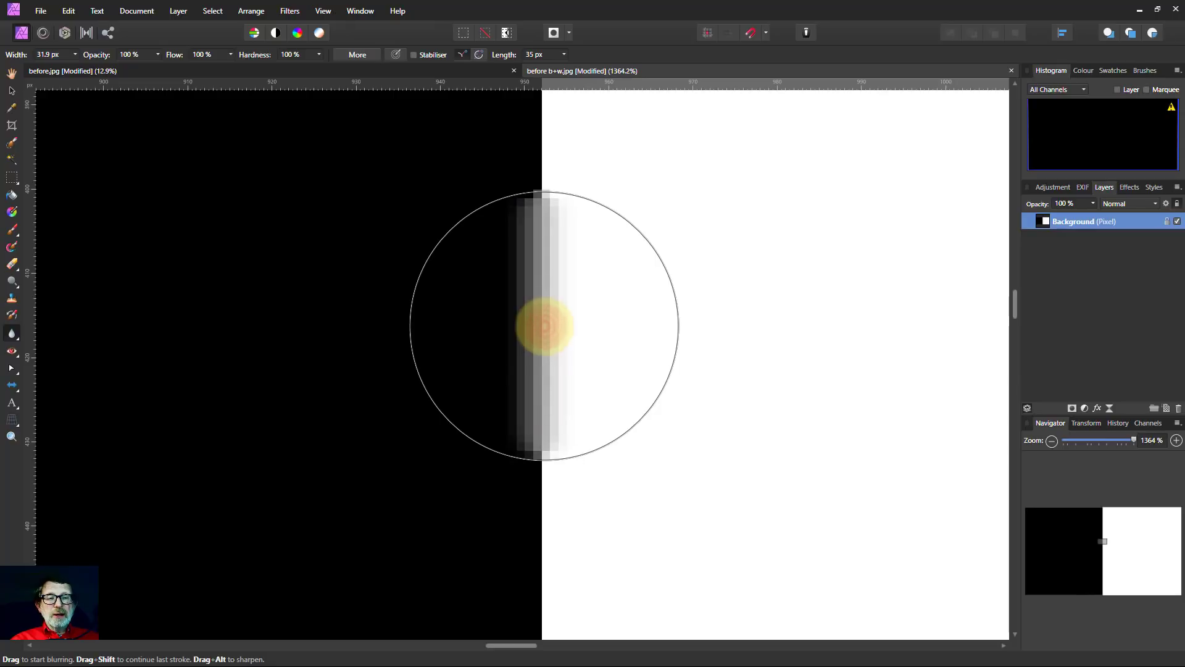
{"action": "left_click_drag", "start_coordinate": [545, 326], "coordinate": [545, 326]}
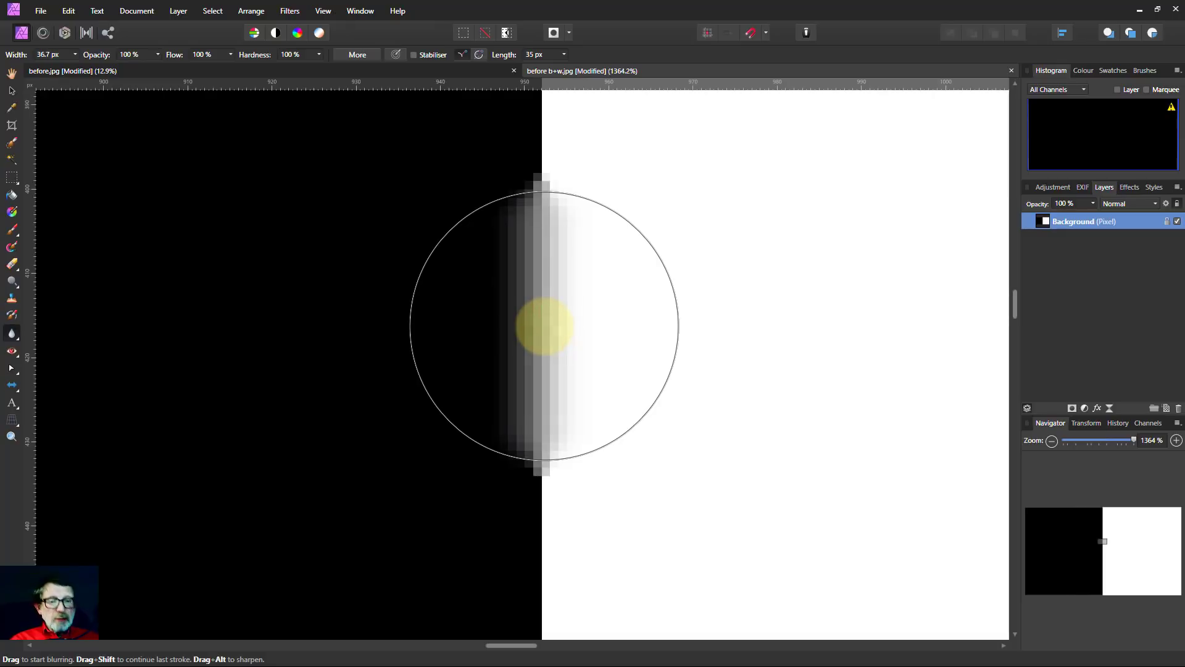
Widen the blur brush to 55.8 px, blur more edge, then undo those strokes
{"action": "left_click_drag", "start_coordinate": [545, 326], "coordinate": [548, 354]}
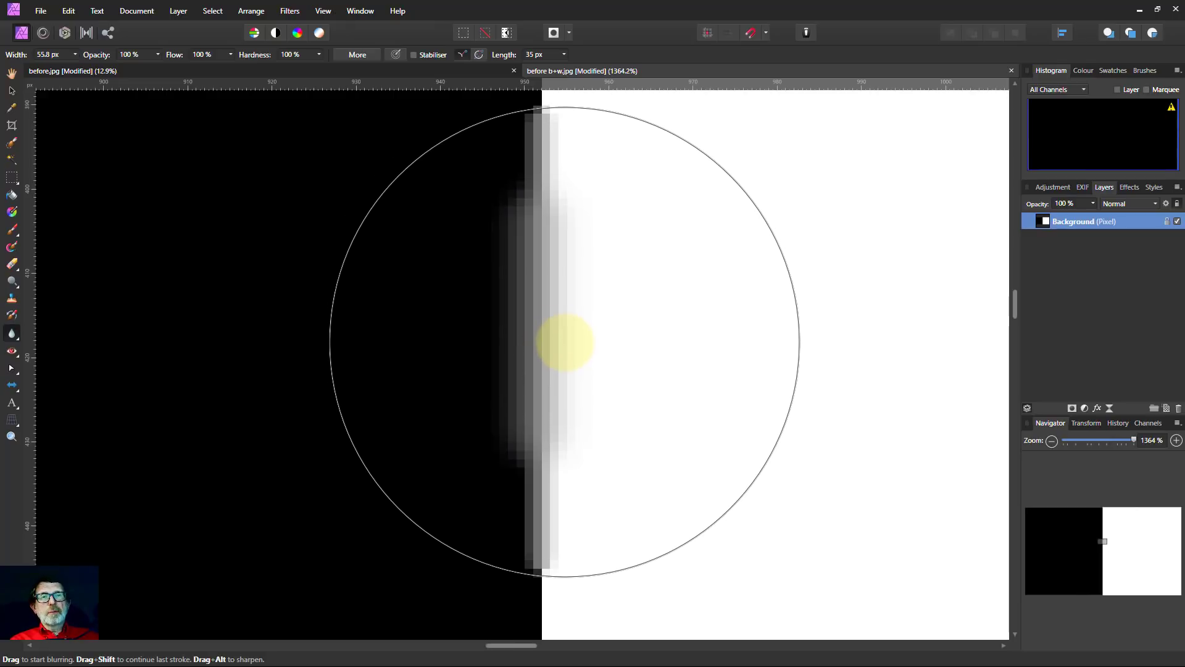
{"action": "key", "text": "ctrl+z"}
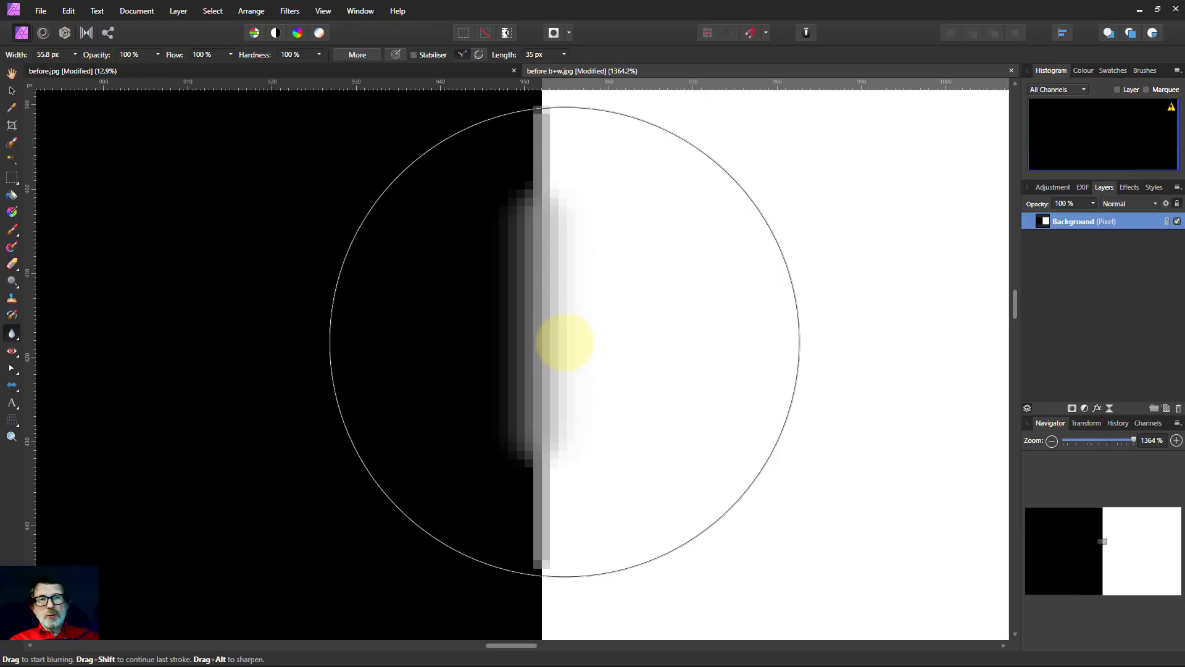
{"action": "left_click_drag", "start_coordinate": [561, 343], "coordinate": [433, 401]}
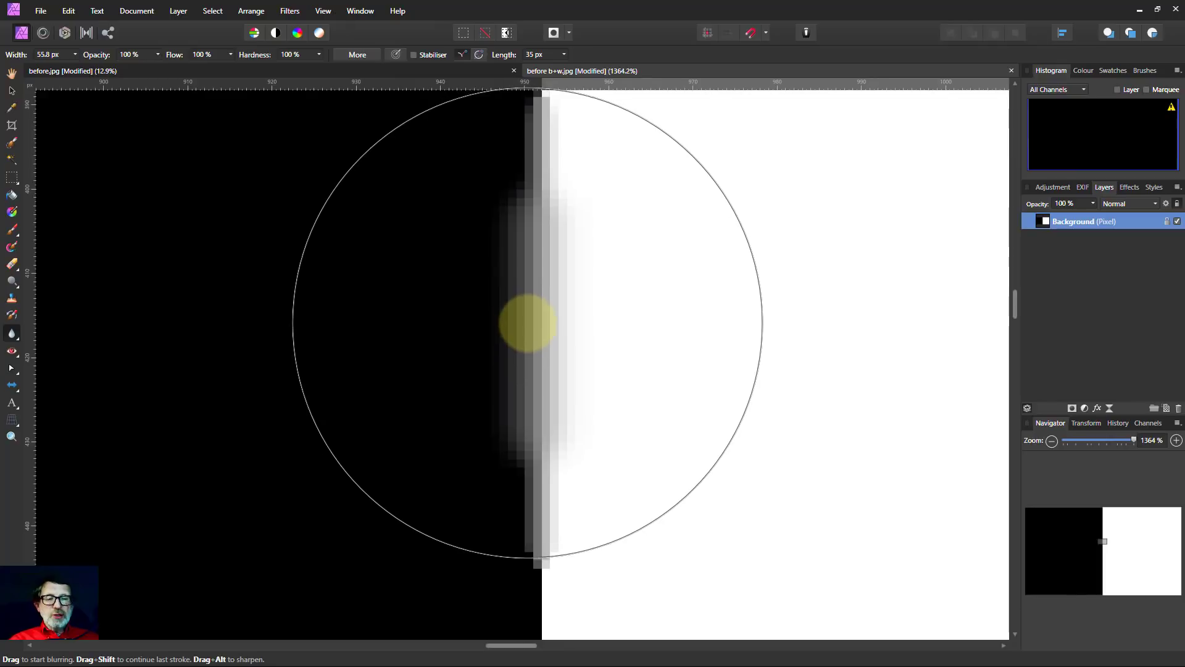
{"action": "left_click_drag", "start_coordinate": [537, 344], "coordinate": [537, 345]}
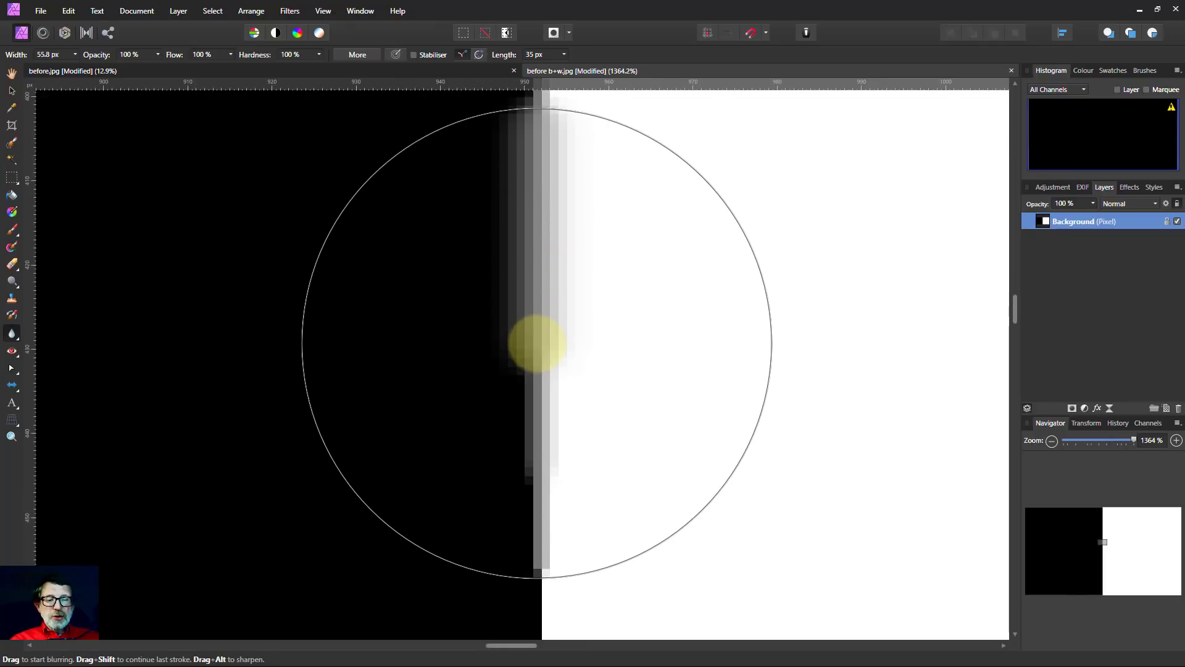
{"action": "key", "text": "ctrl+z"}
{"action": "key", "text": "ctrl+z"}
{"action": "key", "text": "ctrl+z"}
{"action": "key", "text": "ctrl+z"}
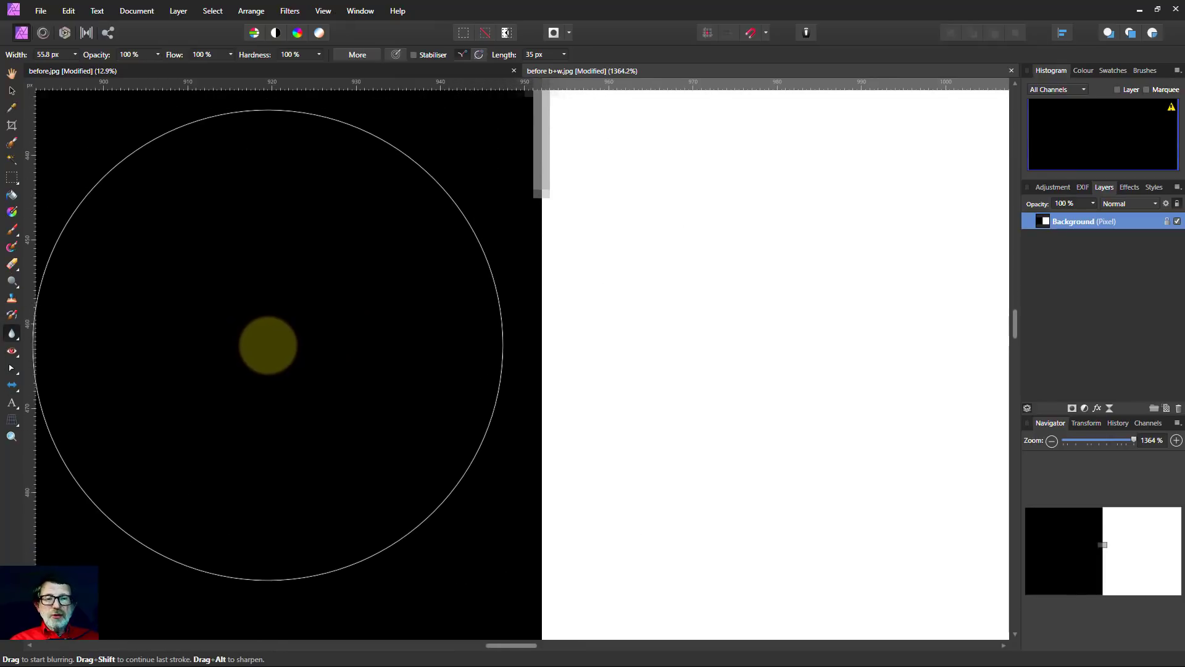
Marquee-select a wide rectangle across the lower edge and show the Filters > Blur list
{"action": "left_click", "coordinate": [12, 185]}
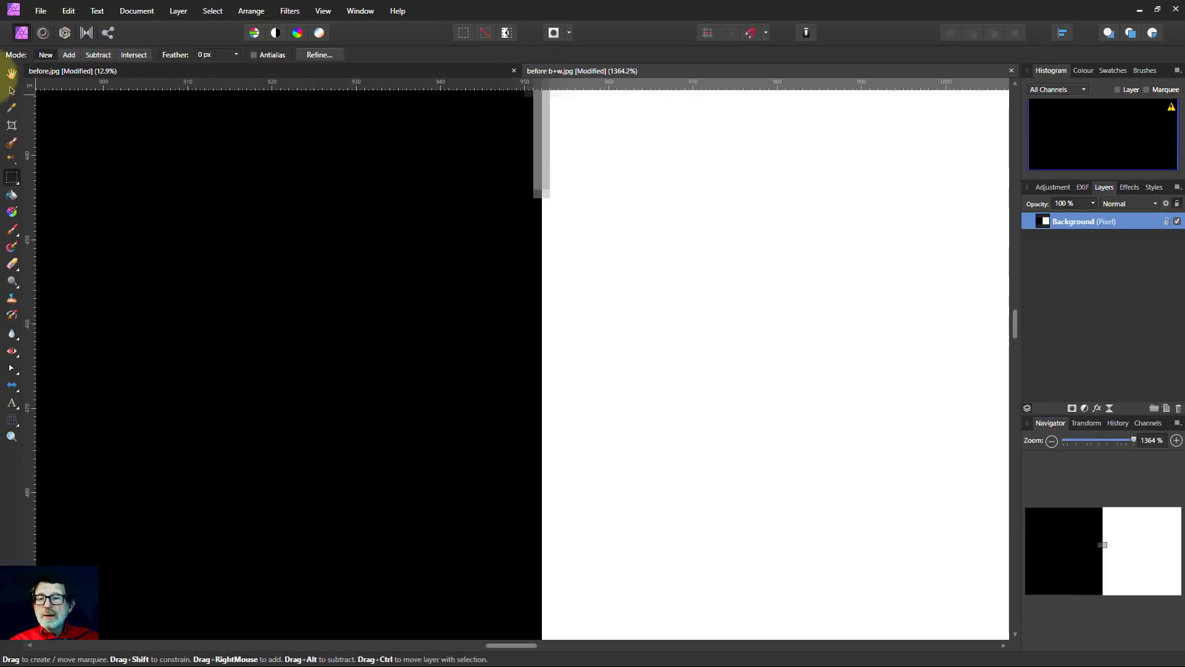
{"action": "left_click_drag", "start_coordinate": [122, 280], "coordinate": [792, 500]}
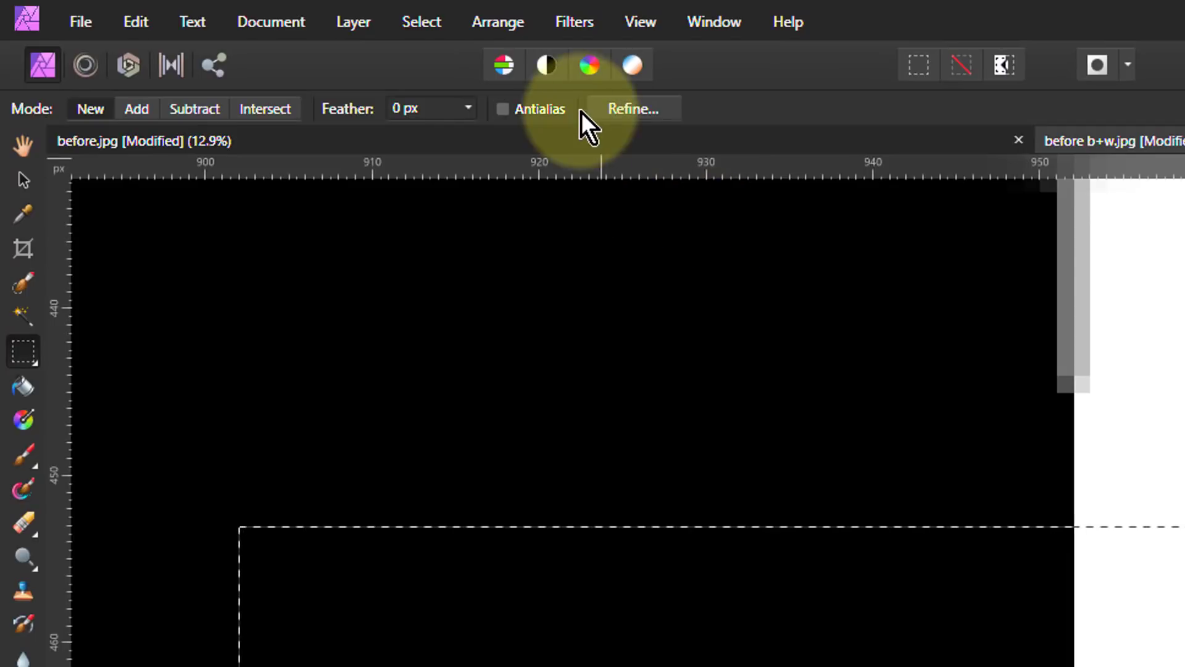
{"action": "left_click", "coordinate": [567, 22]}
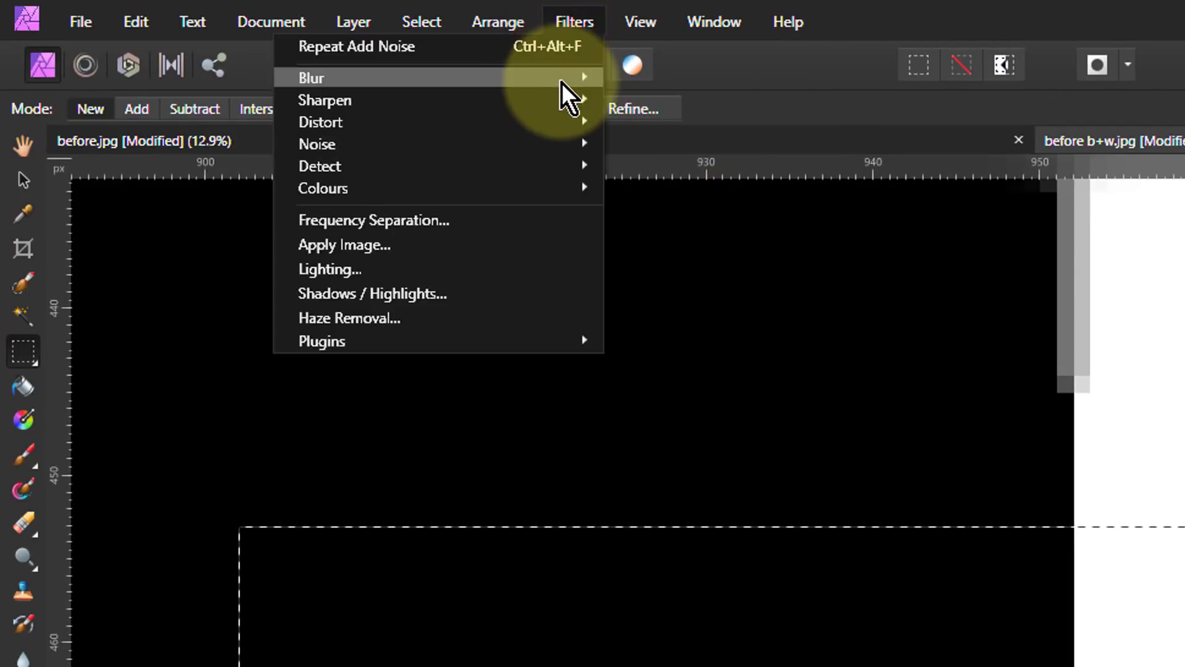
{"action": "mouse_move", "coordinate": [312, 77]}
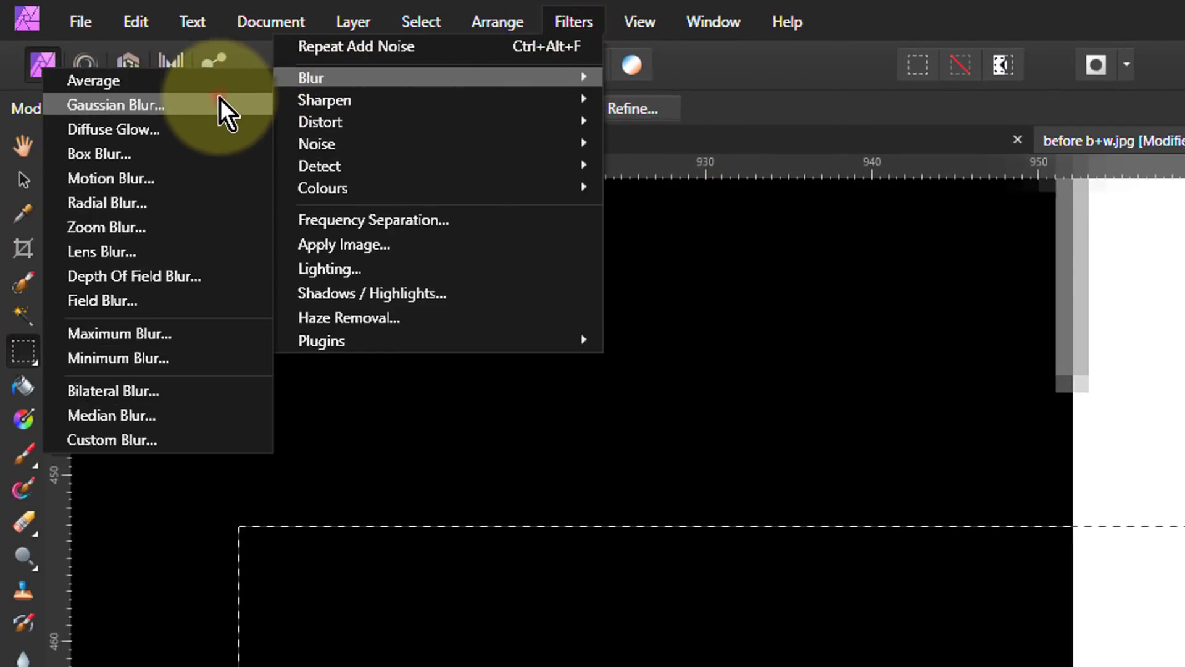
Apply a Gaussian Blur of about 26 px radius to the selected rectangle
{"action": "left_click", "coordinate": [219, 102]}
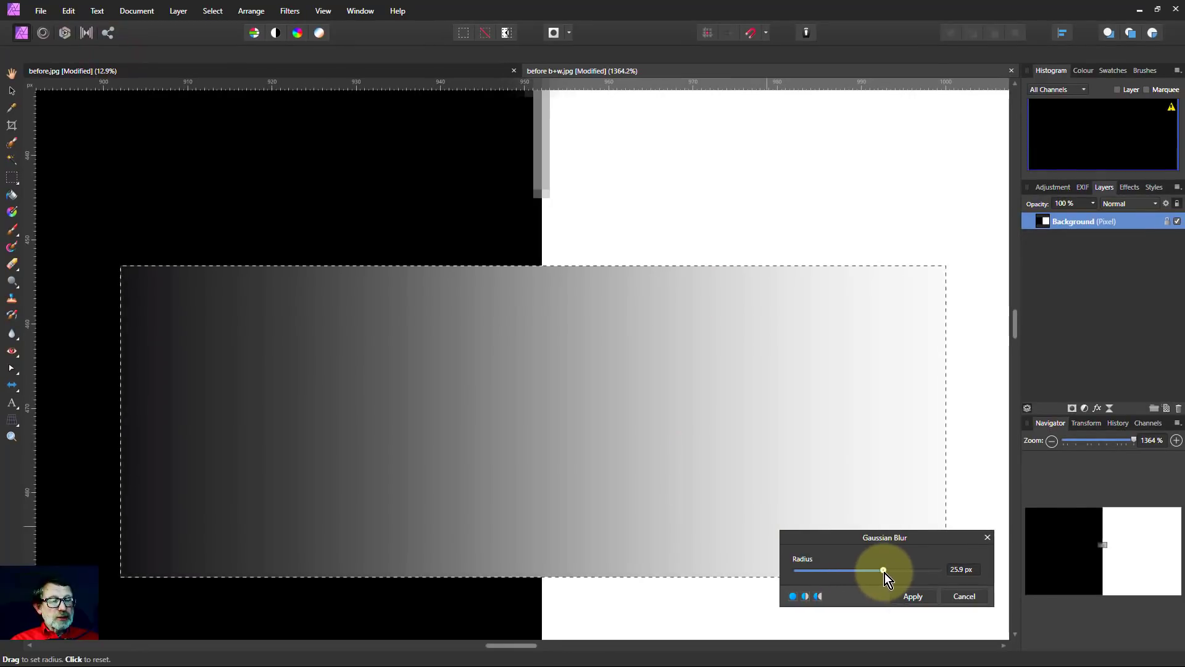
{"action": "mouse_move", "coordinate": [883, 572]}
{"action": "left_mouse_down"}
{"action": "mouse_move", "coordinate": [781, 575]}
{"action": "mouse_move", "coordinate": [817, 572]}
{"action": "left_mouse_up"}
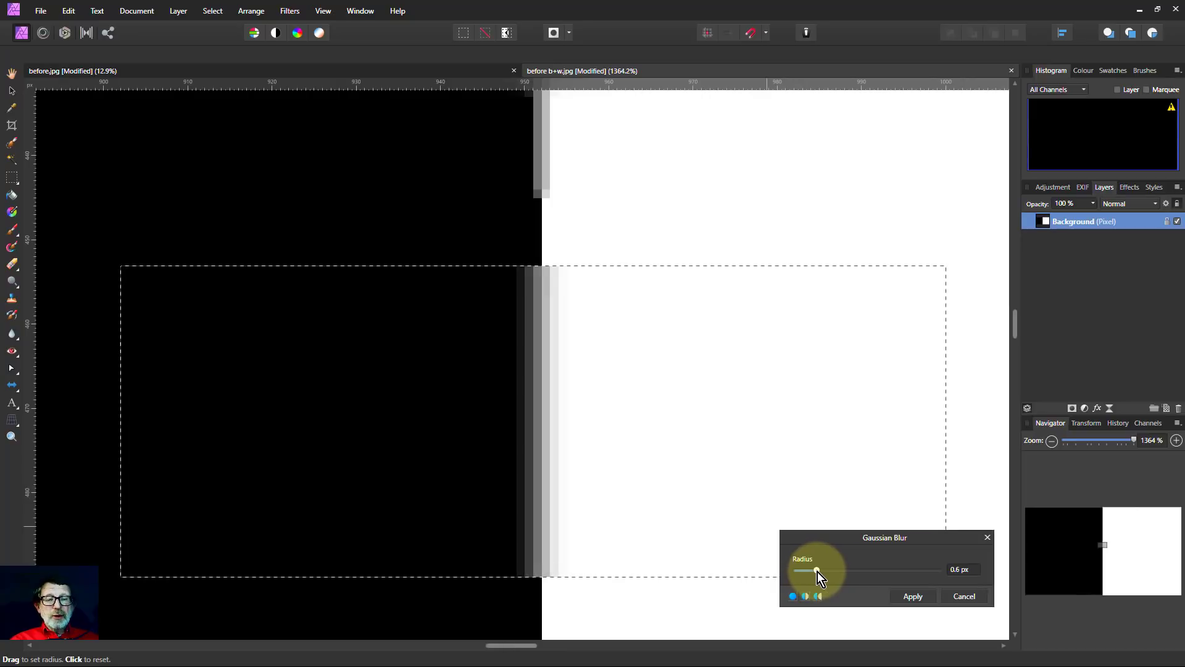
{"action": "left_click_drag", "start_coordinate": [817, 572], "coordinate": [884, 565]}
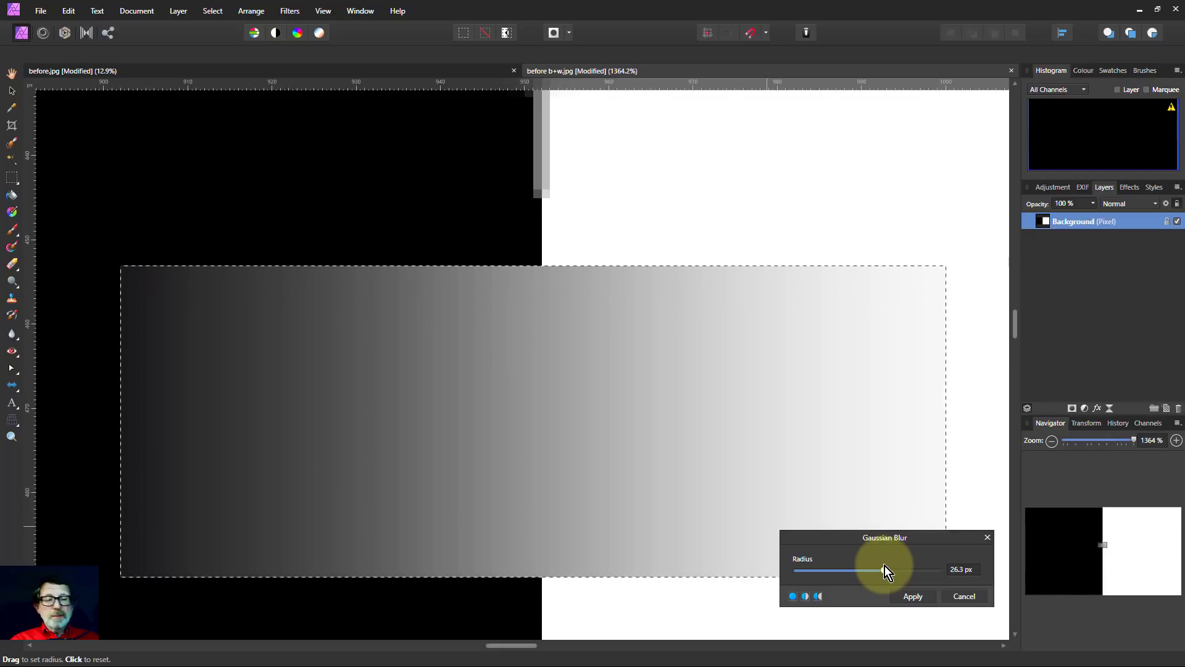
{"action": "left_click", "coordinate": [913, 597]}
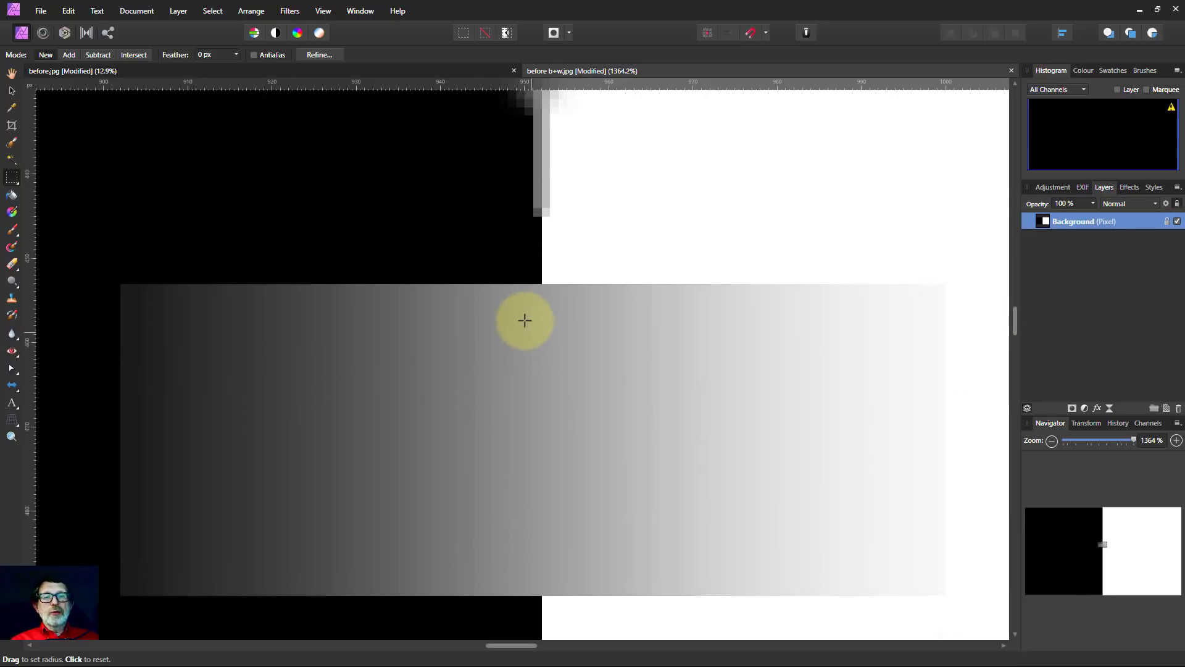
{"action": "scroll", "coordinate": [526, 310], "scroll_direction": "up", "scroll_amount": 3}
{"action": "scroll", "coordinate": [525, 269], "scroll_direction": "up", "scroll_amount": 2}
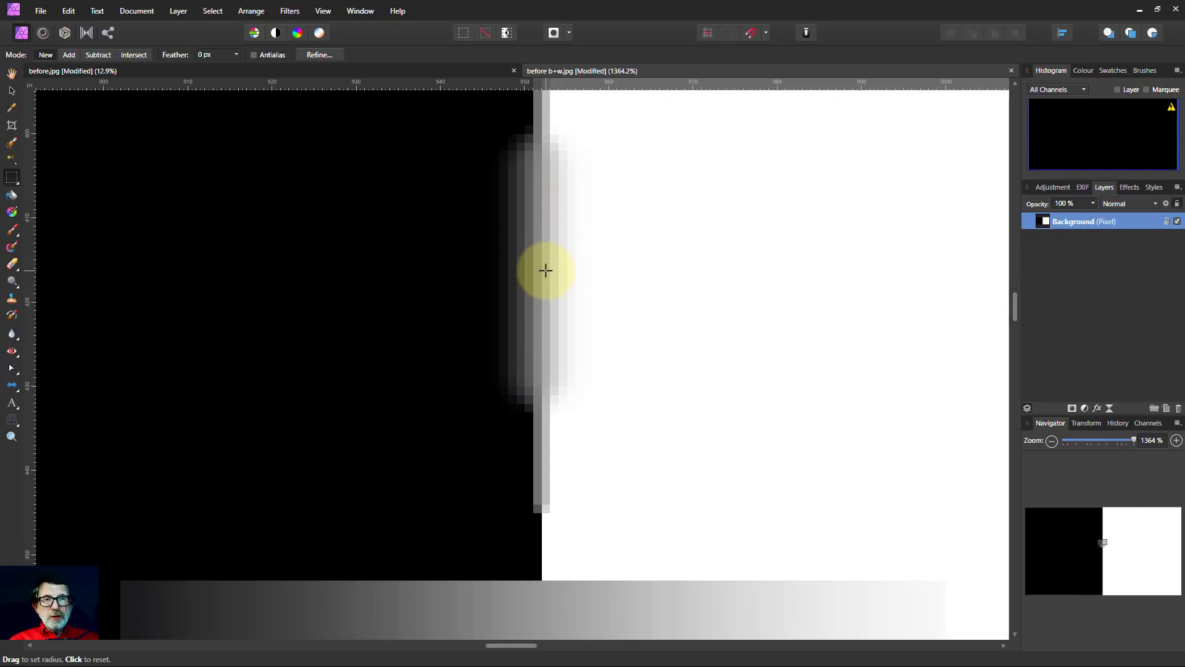
{"action": "scroll", "coordinate": [550, 271], "scroll_direction": "up", "scroll_amount": 2}
{"action": "scroll", "coordinate": [550, 270], "scroll_direction": "up", "scroll_amount": 2}
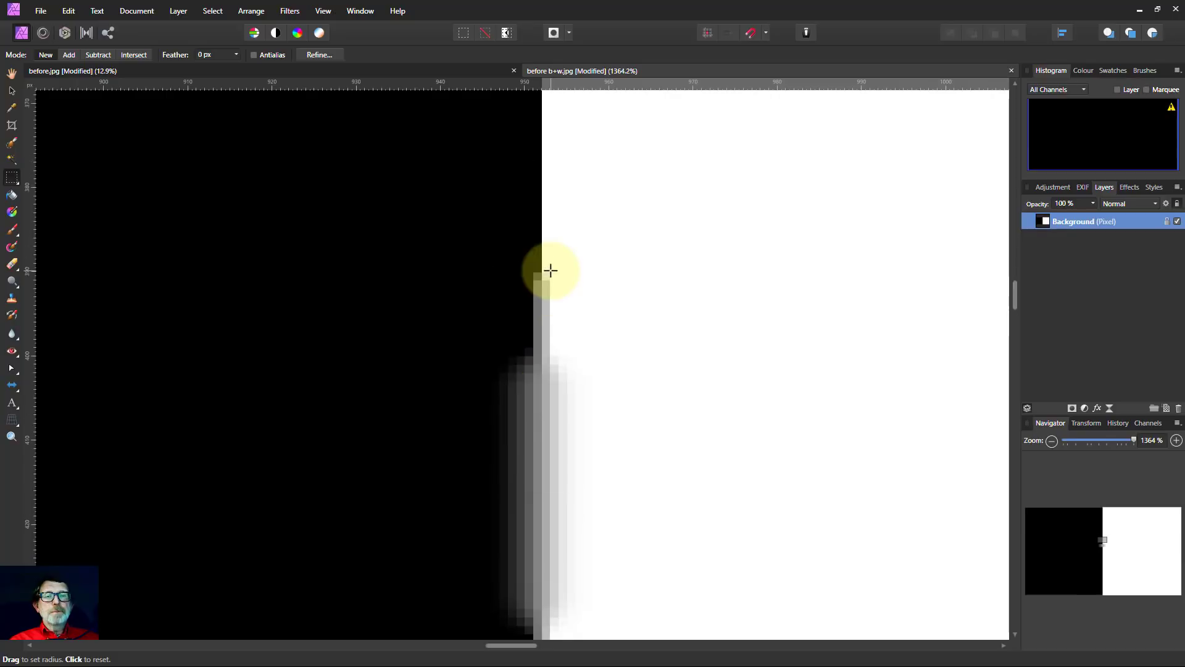
{"action": "scroll", "coordinate": [550, 269], "scroll_direction": "up", "scroll_amount": 2}
{"action": "scroll", "coordinate": [551, 268], "scroll_direction": "up", "scroll_amount": 2}
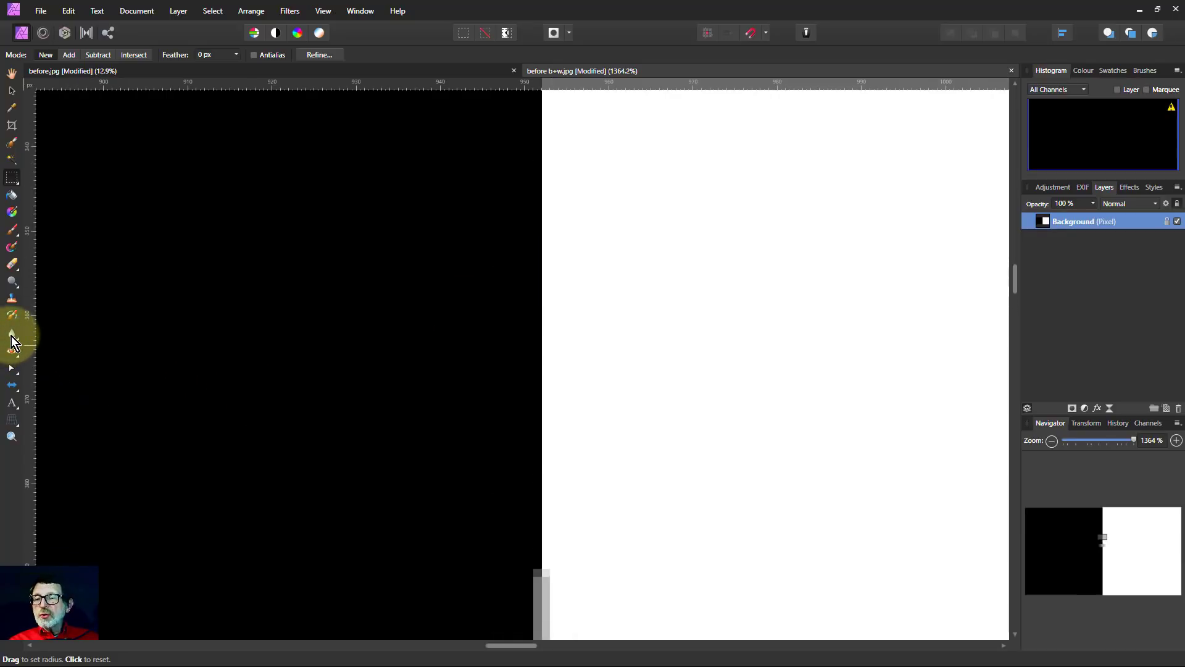
Choose the Median Brush Tool and shrink its width to 29.1 px
{"action": "left_click", "coordinate": [13, 341]}
{"action": "left_click", "coordinate": [67, 363]}
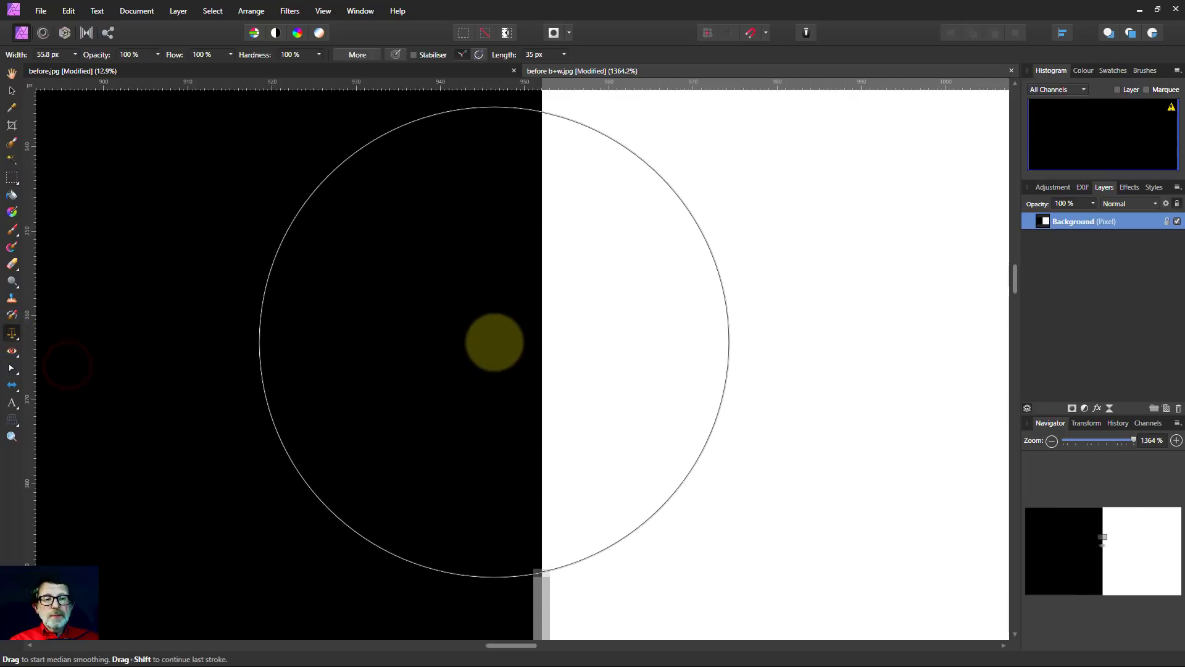
{"action": "key", "text": "bracketleft"}
{"action": "key", "text": "bracketleft"}
{"action": "key", "text": "bracketleft"}
{"action": "key", "text": "bracketleft"}
{"action": "key", "text": "bracketleft"}
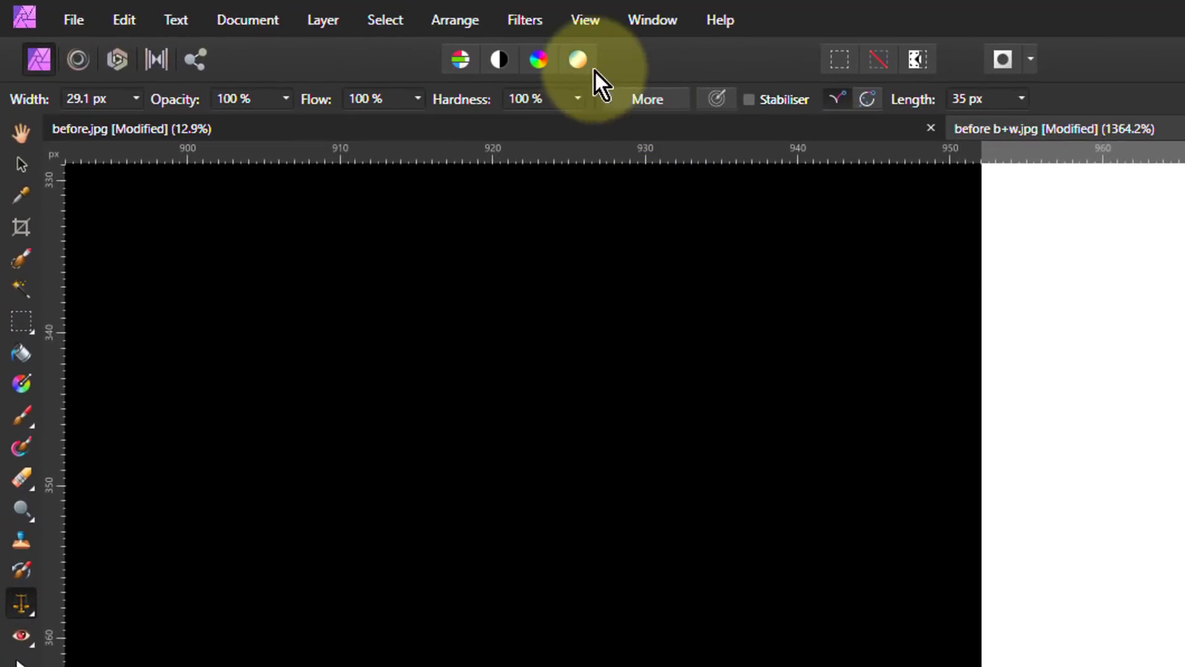
Add 100% monochromatic Gaussian noise to the whole test image
{"action": "left_click", "coordinate": [522, 22]}
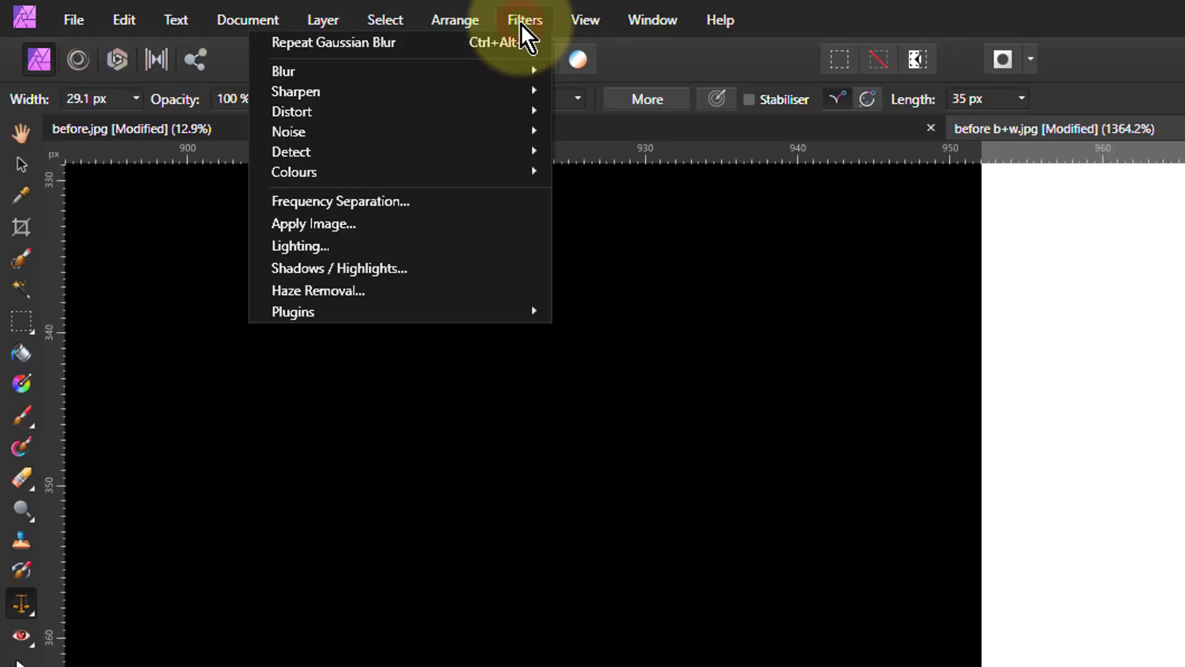
{"action": "mouse_move", "coordinate": [288, 132]}
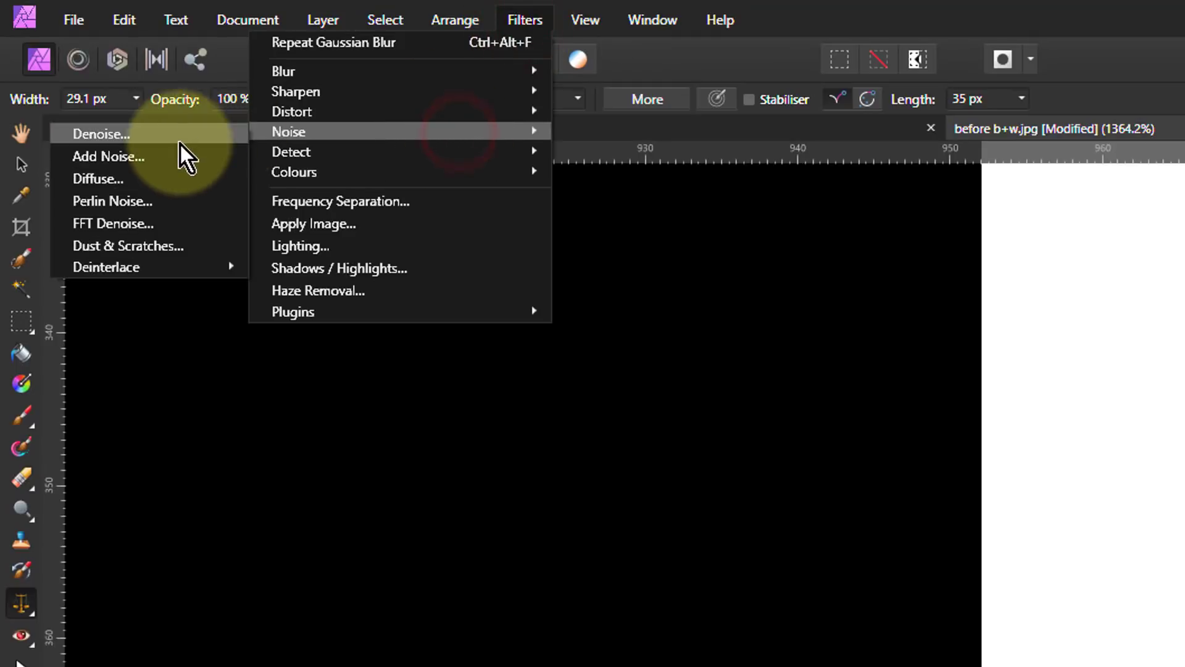
{"action": "left_click", "coordinate": [176, 153]}
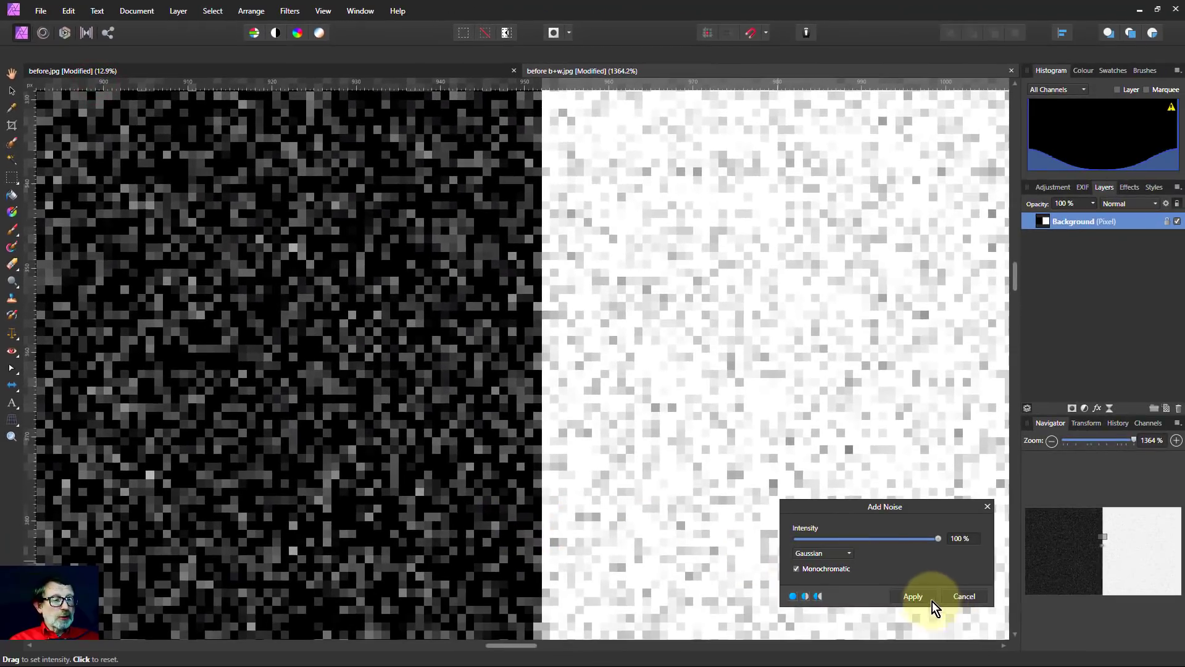
{"action": "left_click", "coordinate": [913, 597]}
{"action": "key", "text": "r"}
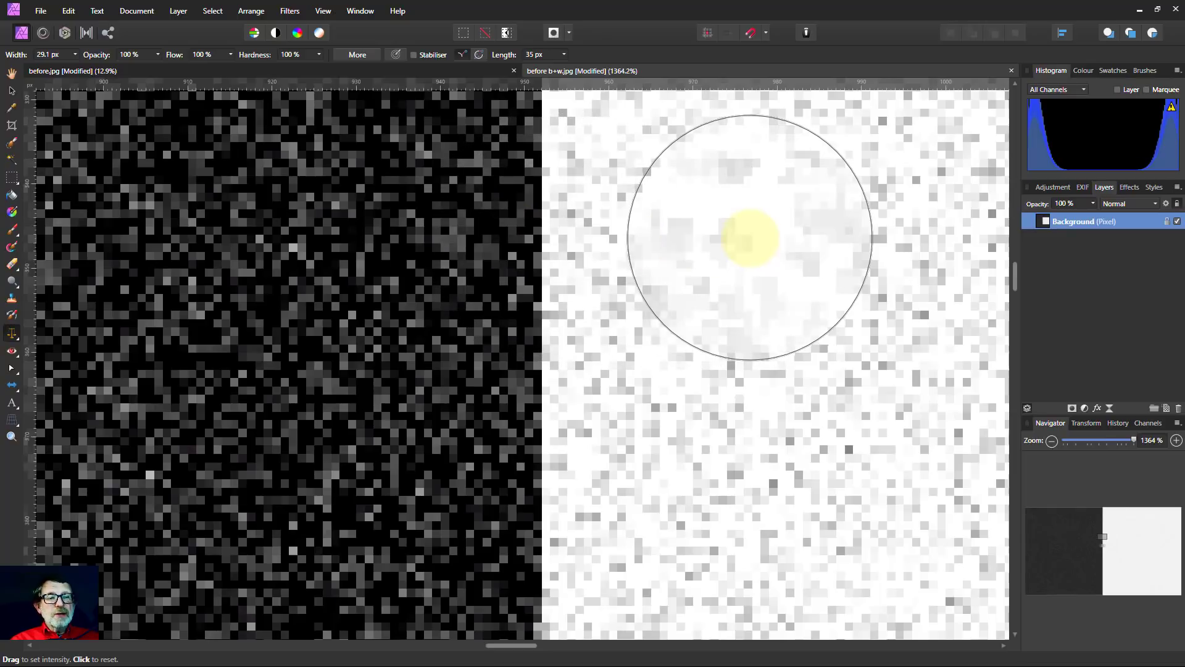
Paint Median Brush strokes across the top of both halves to clear the noise
{"action": "mouse_move", "coordinate": [528, 233]}
{"action": "left_mouse_down"}
{"action": "mouse_move", "coordinate": [594, 227]}
{"action": "mouse_move", "coordinate": [510, 233]}
{"action": "mouse_move", "coordinate": [601, 212]}
{"action": "mouse_move", "coordinate": [417, 247]}
{"action": "mouse_move", "coordinate": [532, 268]}
{"action": "mouse_move", "coordinate": [549, 243]}
{"action": "mouse_move", "coordinate": [346, 246]}
{"action": "mouse_move", "coordinate": [637, 241]}
{"action": "mouse_move", "coordinate": [342, 231]}
{"action": "mouse_move", "coordinate": [636, 235]}
{"action": "mouse_move", "coordinate": [429, 244]}
{"action": "mouse_move", "coordinate": [604, 374]}
{"action": "mouse_move", "coordinate": [562, 225]}
{"action": "mouse_move", "coordinate": [503, 225]}
{"action": "mouse_move", "coordinate": [759, 212]}
{"action": "mouse_move", "coordinate": [341, 235]}
{"action": "mouse_move", "coordinate": [417, 274]}
{"action": "mouse_move", "coordinate": [412, 313]}
{"action": "mouse_move", "coordinate": [450, 429]}
{"action": "mouse_move", "coordinate": [428, 363]}
{"action": "mouse_move", "coordinate": [423, 265]}
{"action": "mouse_move", "coordinate": [436, 198]}
{"action": "mouse_move", "coordinate": [574, 198]}
{"action": "mouse_move", "coordinate": [481, 105]}
{"action": "mouse_move", "coordinate": [521, 285]}
{"action": "mouse_move", "coordinate": [410, 256]}
{"action": "mouse_move", "coordinate": [37, 331]}
{"action": "left_mouse_up"}
Blur the noise across the lower canvas with the Blur Brush, then select the View tool
{"action": "left_click", "coordinate": [13, 339]}
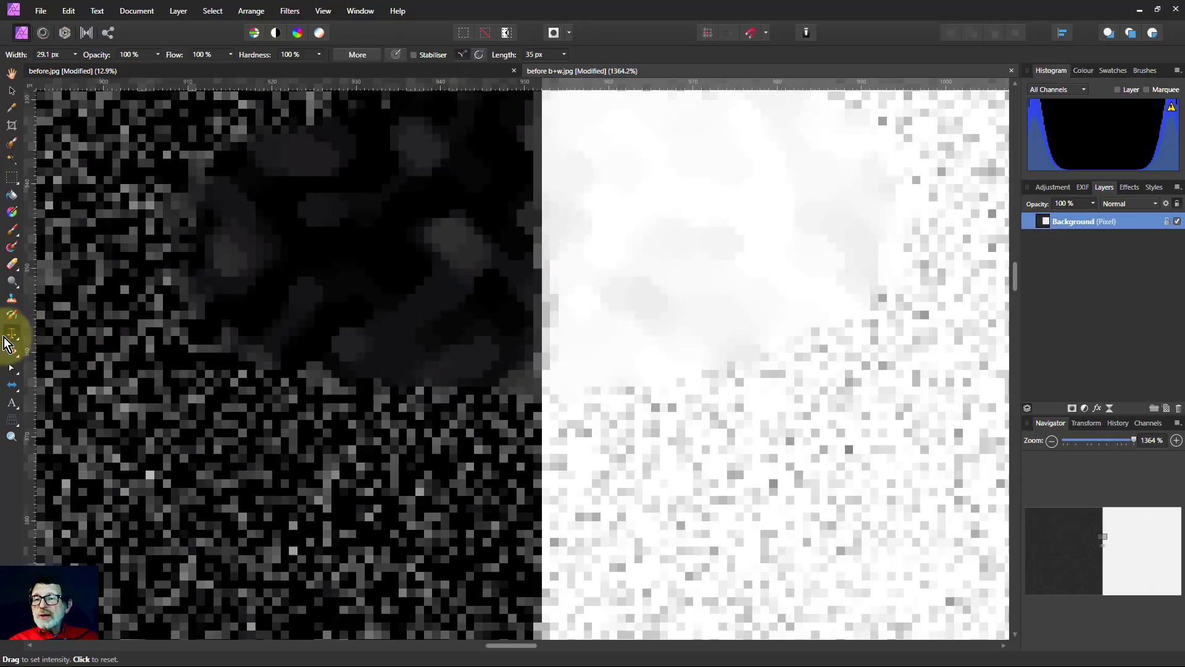
{"action": "left_click", "coordinate": [74, 337]}
{"action": "mouse_move", "coordinate": [372, 514]}
{"action": "left_mouse_down"}
{"action": "mouse_move", "coordinate": [562, 588]}
{"action": "mouse_move", "coordinate": [481, 516]}
{"action": "mouse_move", "coordinate": [673, 524]}
{"action": "mouse_move", "coordinate": [296, 516]}
{"action": "mouse_move", "coordinate": [765, 521]}
{"action": "mouse_move", "coordinate": [220, 523]}
{"action": "mouse_move", "coordinate": [886, 522]}
{"action": "mouse_move", "coordinate": [416, 522]}
{"action": "mouse_move", "coordinate": [639, 529]}
{"action": "mouse_move", "coordinate": [511, 604]}
{"action": "mouse_move", "coordinate": [543, 457]}
{"action": "mouse_move", "coordinate": [545, 532]}
{"action": "mouse_move", "coordinate": [487, 495]}
{"action": "left_mouse_up"}
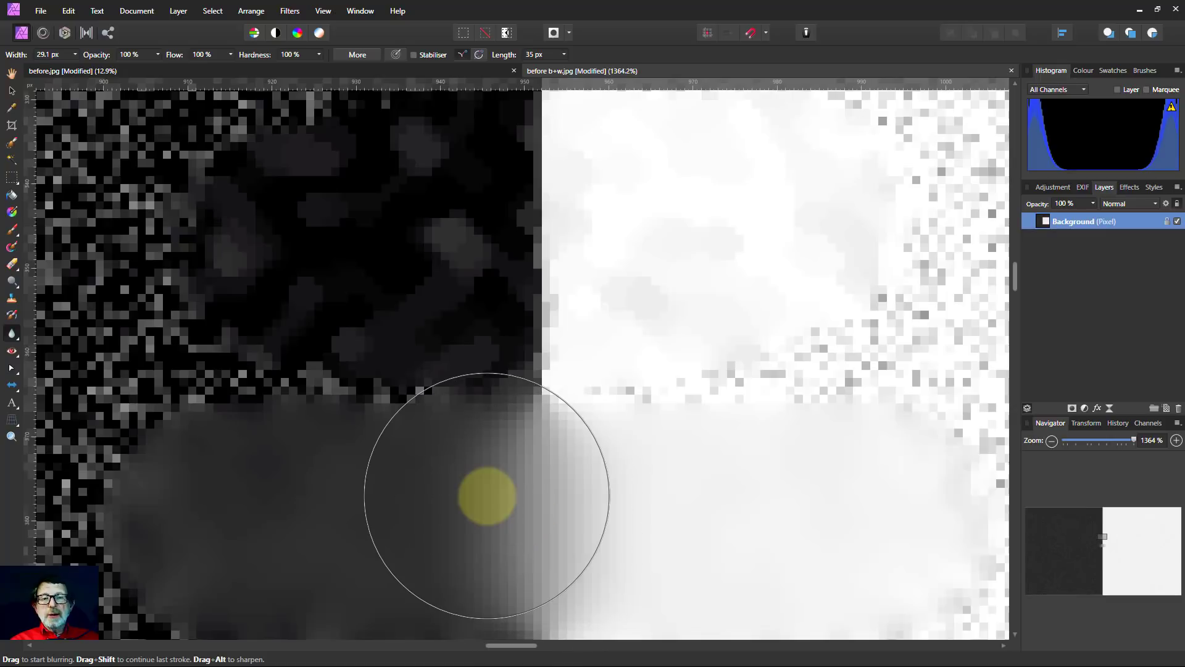
{"action": "left_click", "coordinate": [11, 74]}
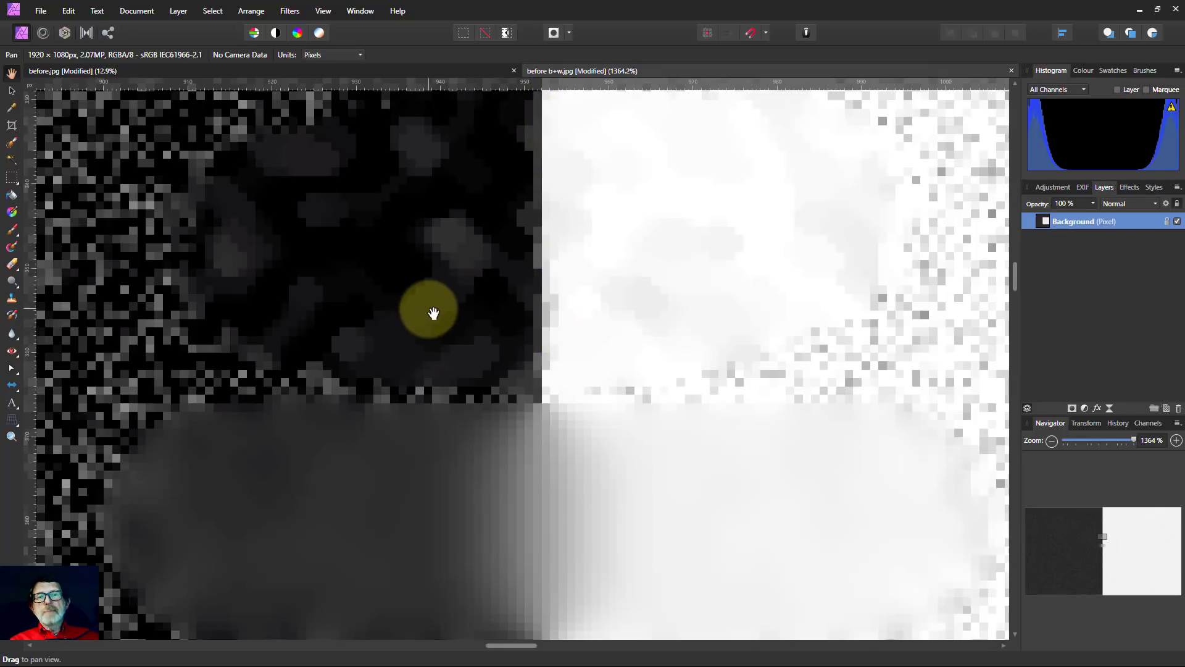
Switch to the before.jpg water tower photo
{"action": "left_click", "coordinate": [192, 70]}
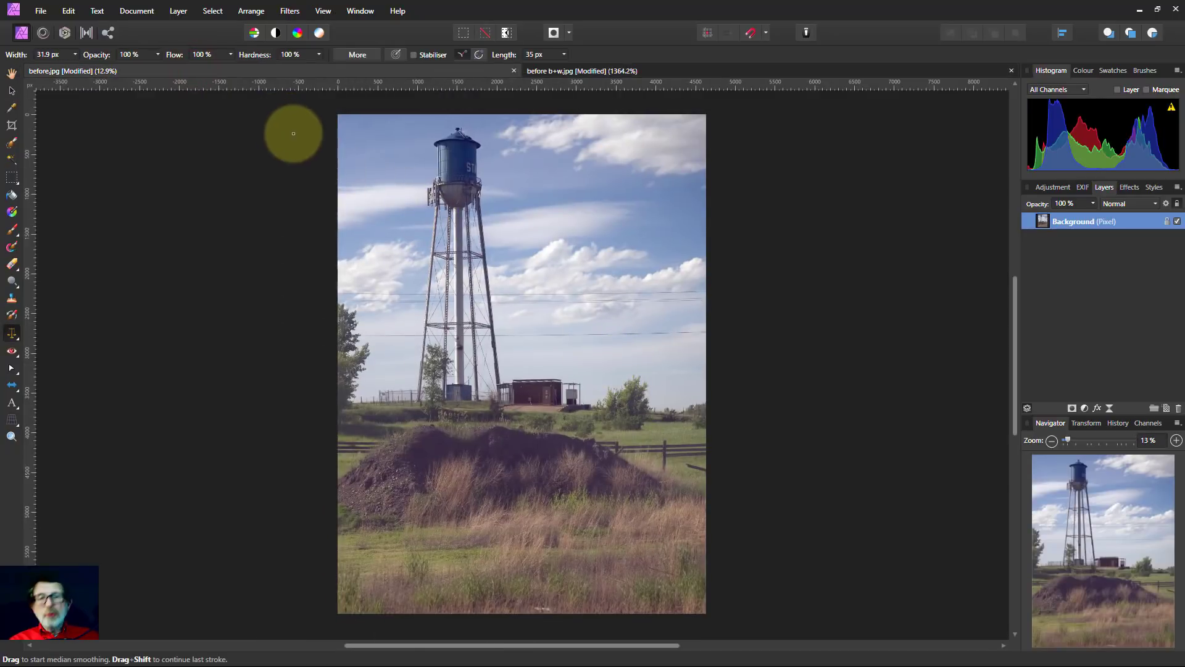
{"action": "scroll", "coordinate": [495, 132], "scroll_direction": "up", "scroll_amount": 3}
{"action": "scroll", "coordinate": [443, 179], "scroll_direction": "up", "scroll_amount": 3}
{"action": "scroll", "coordinate": [460, 190], "scroll_direction": "up", "scroll_amount": 2}
{"action": "scroll", "coordinate": [536, 334], "scroll_direction": "up", "scroll_amount": 2}
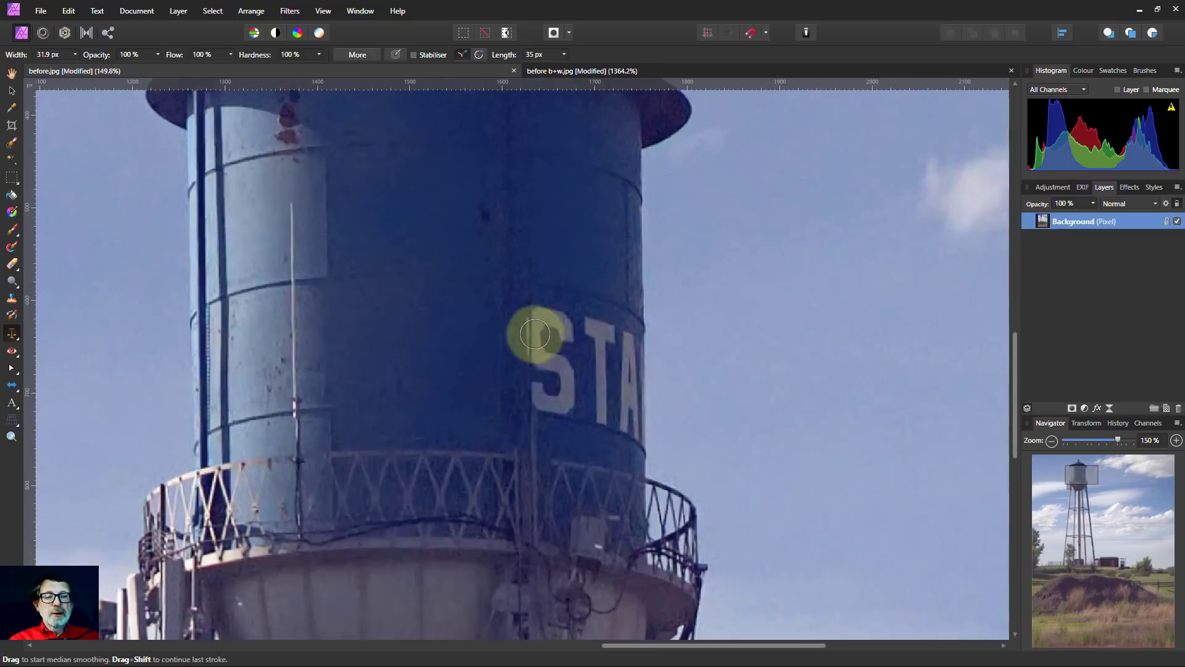
{"action": "scroll", "coordinate": [535, 334], "scroll_direction": "up", "scroll_amount": 1}
{"action": "scroll", "coordinate": [527, 346], "scroll_direction": "up", "scroll_amount": 1}
{"action": "scroll", "coordinate": [512, 346], "scroll_direction": "up", "scroll_amount": 1}
{"action": "scroll", "coordinate": [550, 368], "scroll_direction": "up", "scroll_amount": 1}
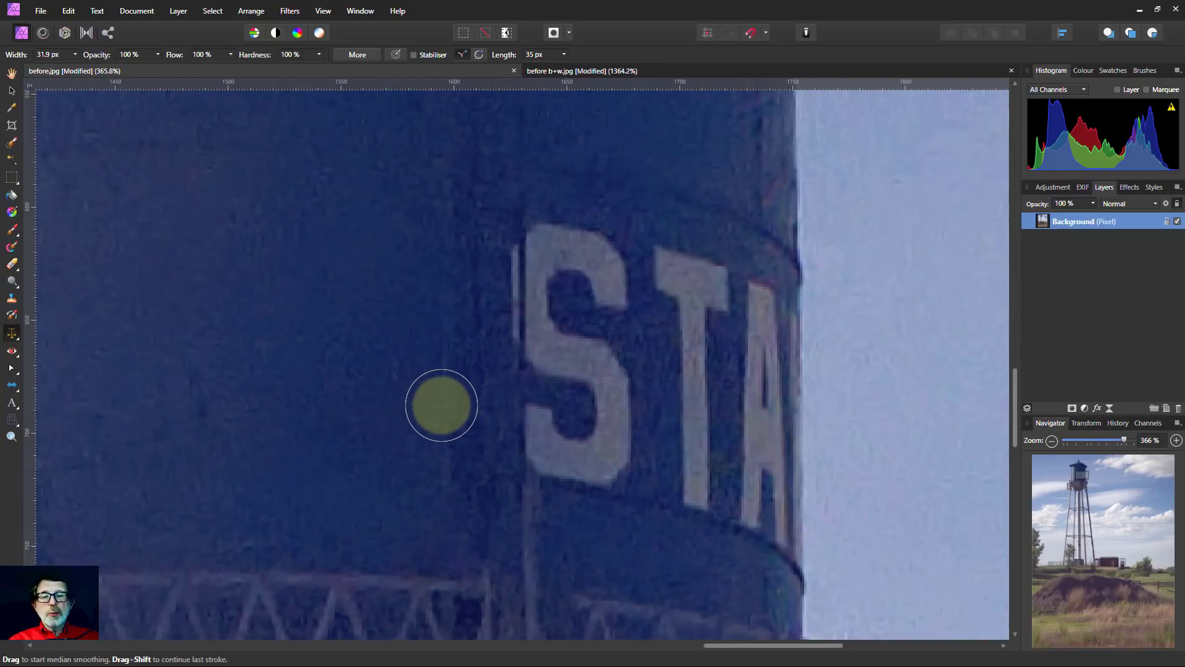
{"action": "scroll", "coordinate": [442, 405], "scroll_direction": "up", "scroll_amount": 1}
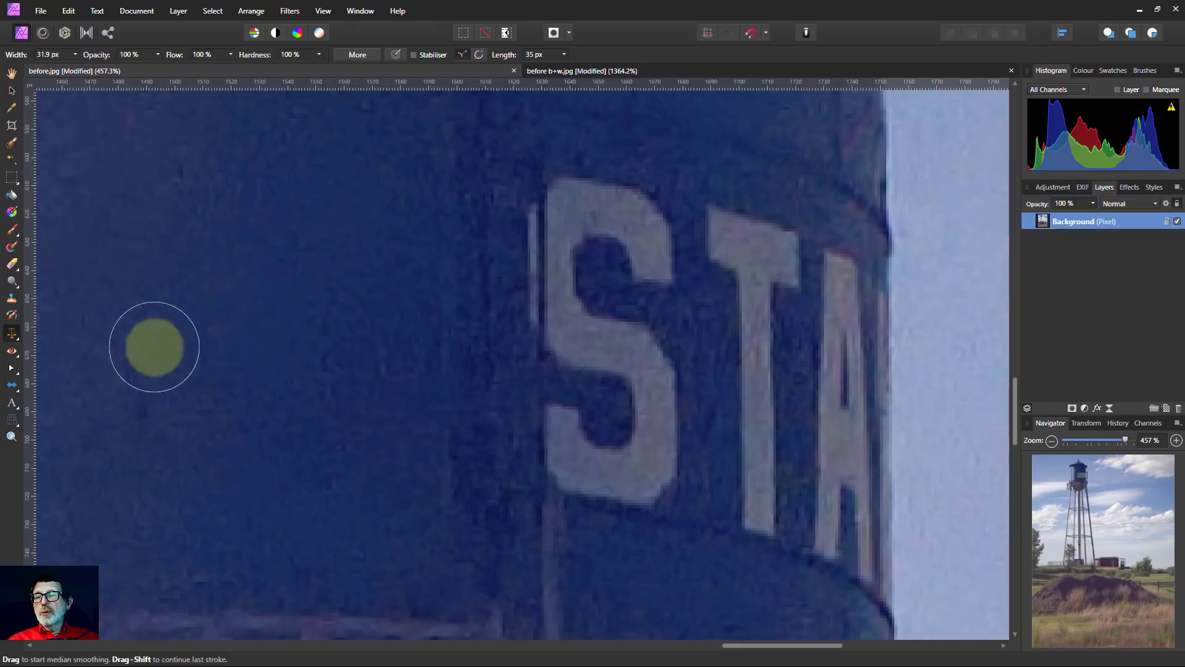
Blur the left edge of the S in the tank's STA lettering with the Blur Brush
{"action": "left_click", "coordinate": [14, 333]}
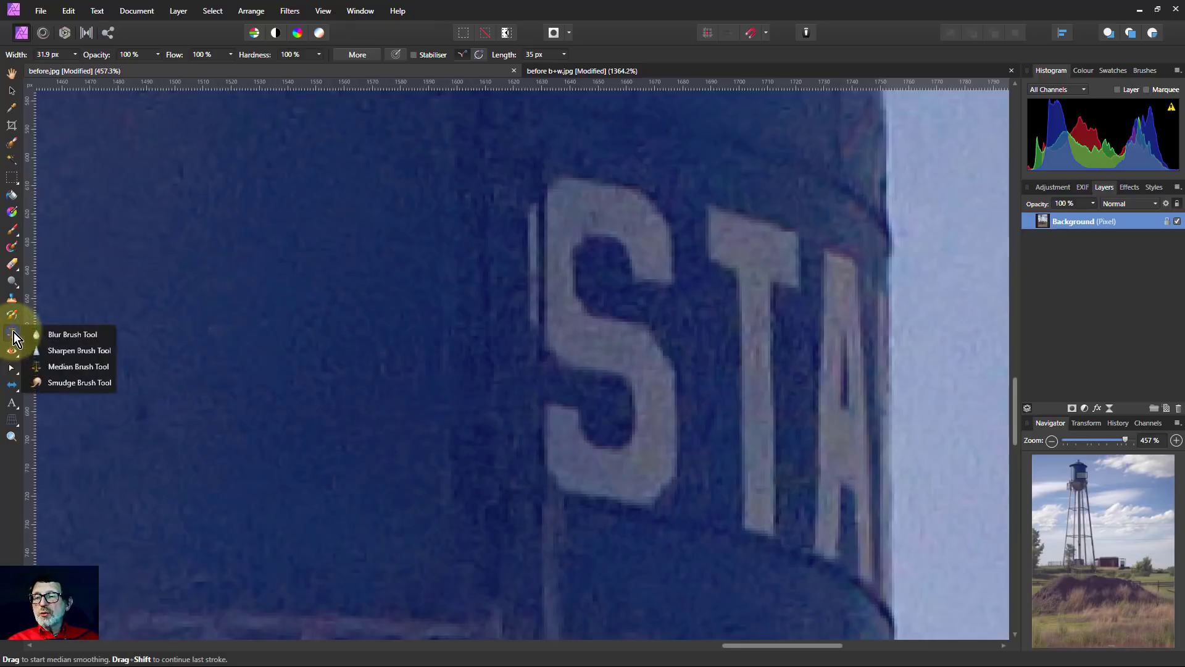
{"action": "left_click", "coordinate": [78, 338]}
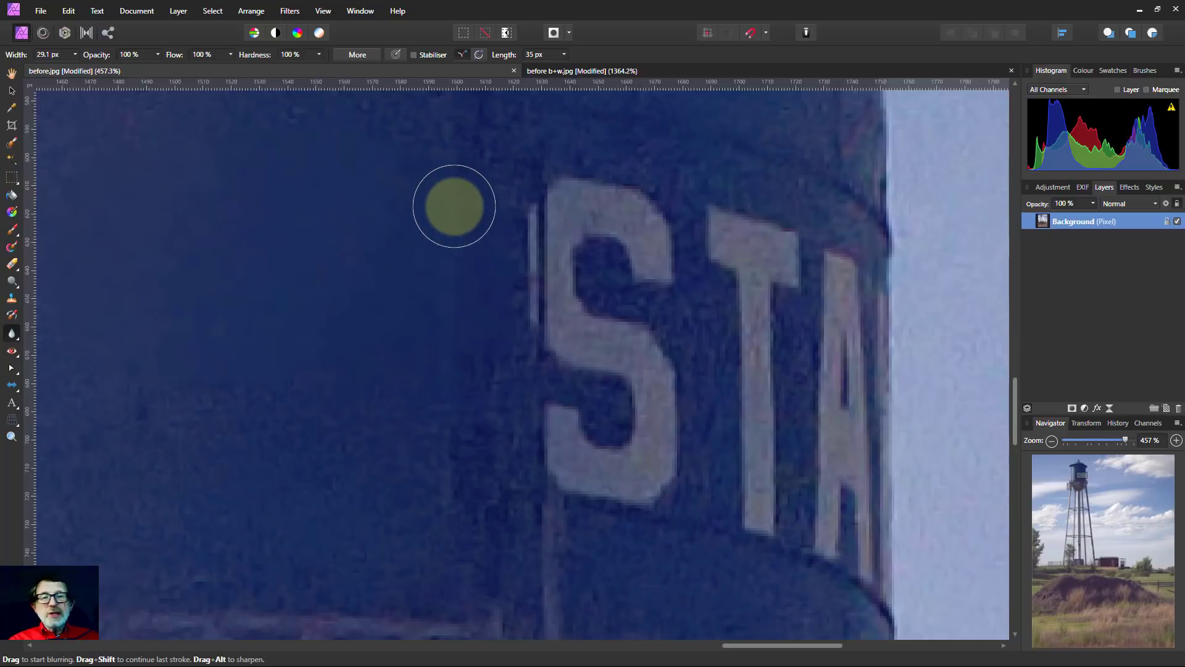
{"action": "mouse_move", "coordinate": [513, 203]}
{"action": "left_mouse_down"}
{"action": "mouse_move", "coordinate": [636, 198]}
{"action": "mouse_move", "coordinate": [595, 257]}
{"action": "mouse_move", "coordinate": [651, 287]}
{"action": "mouse_move", "coordinate": [508, 314]}
{"action": "mouse_move", "coordinate": [648, 266]}
{"action": "mouse_move", "coordinate": [582, 186]}
{"action": "mouse_move", "coordinate": [585, 299]}
{"action": "mouse_move", "coordinate": [593, 257]}
{"action": "mouse_move", "coordinate": [534, 211]}
{"action": "mouse_move", "coordinate": [627, 251]}
{"action": "mouse_move", "coordinate": [569, 198]}
{"action": "left_mouse_up"}
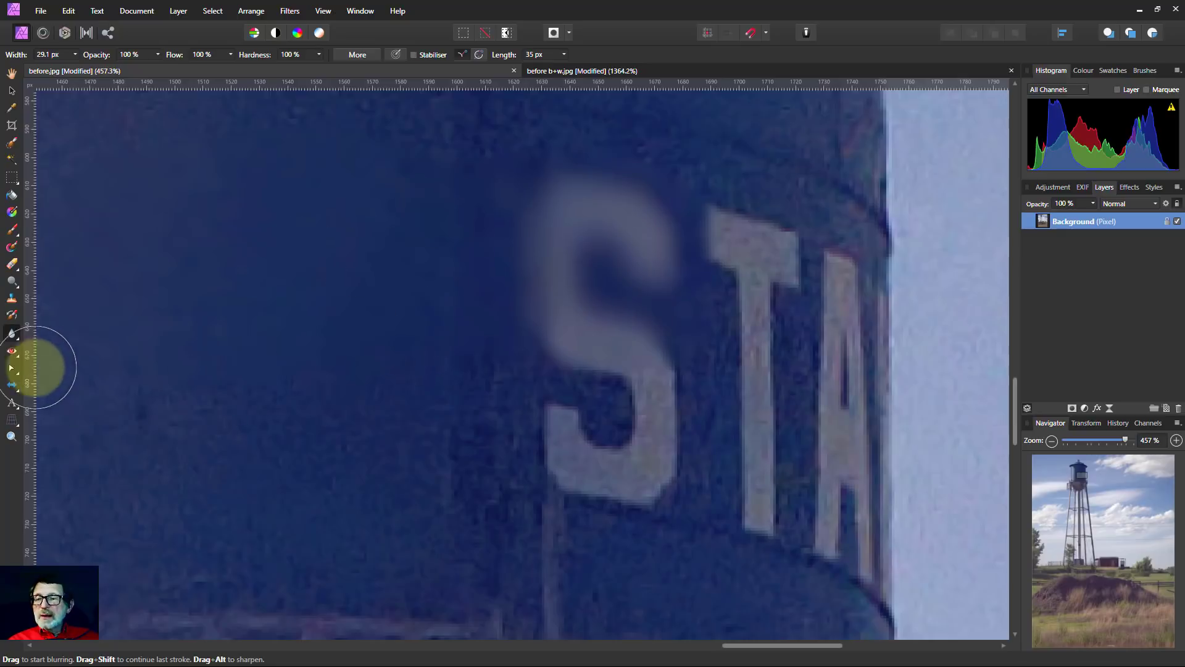
{"action": "scroll", "coordinate": [459, 420], "scroll_direction": "down", "scroll_amount": 3}
{"action": "scroll", "coordinate": [529, 410], "scroll_direction": "down", "scroll_amount": 3}
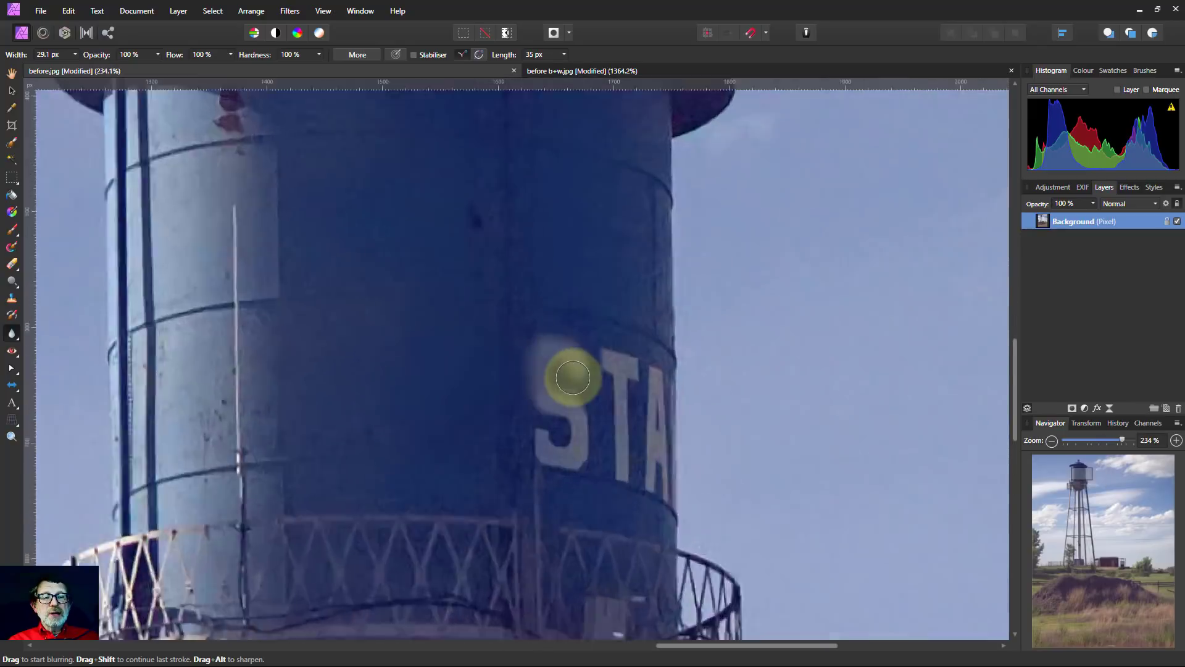
{"action": "scroll", "coordinate": [567, 371], "scroll_direction": "up", "scroll_amount": 3}
{"action": "scroll", "coordinate": [537, 399], "scroll_direction": "up", "scroll_amount": 2}
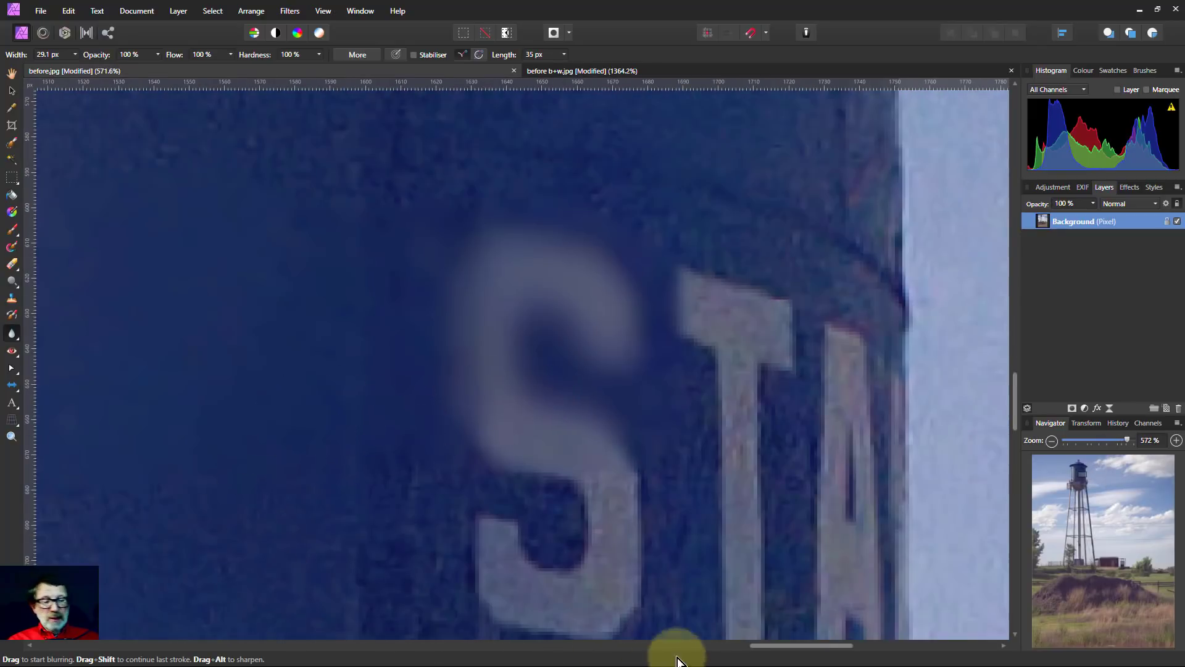
{"action": "left_click_drag", "start_coordinate": [760, 647], "coordinate": [735, 647]}
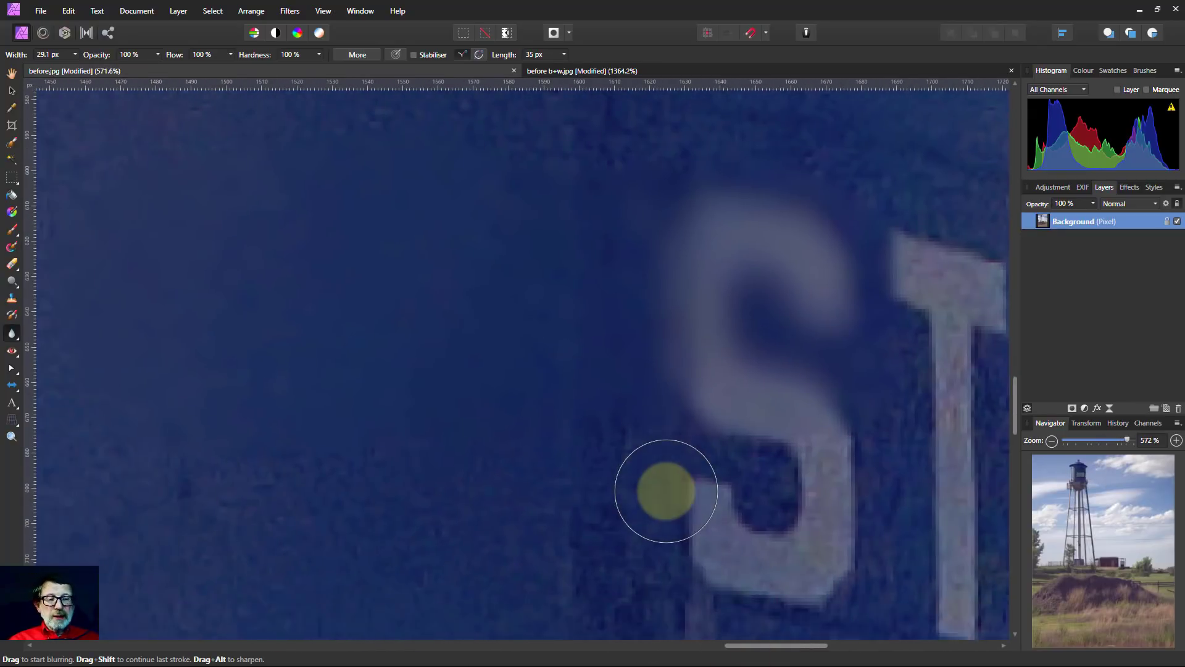
{"action": "scroll", "coordinate": [529, 455], "scroll_direction": "down", "scroll_amount": 2}
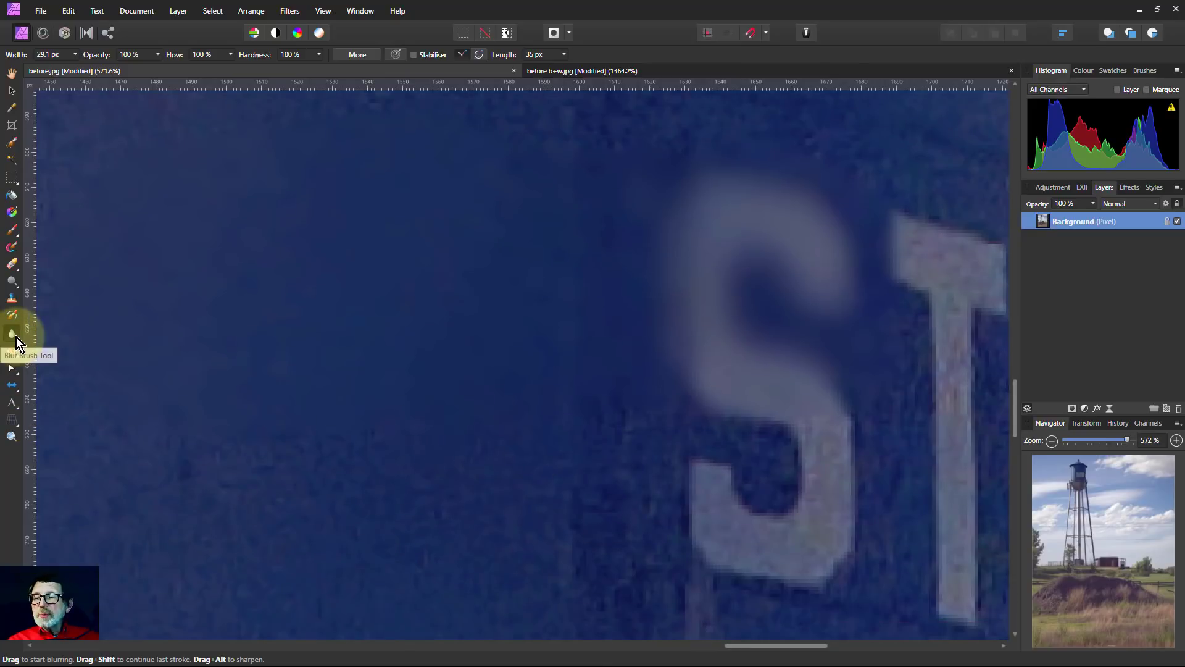
Smooth the noisy blue paint left of the S with the Median Brush, then switch to the Hand tool
{"action": "left_click", "coordinate": [14, 339]}
{"action": "left_click", "coordinate": [66, 367]}
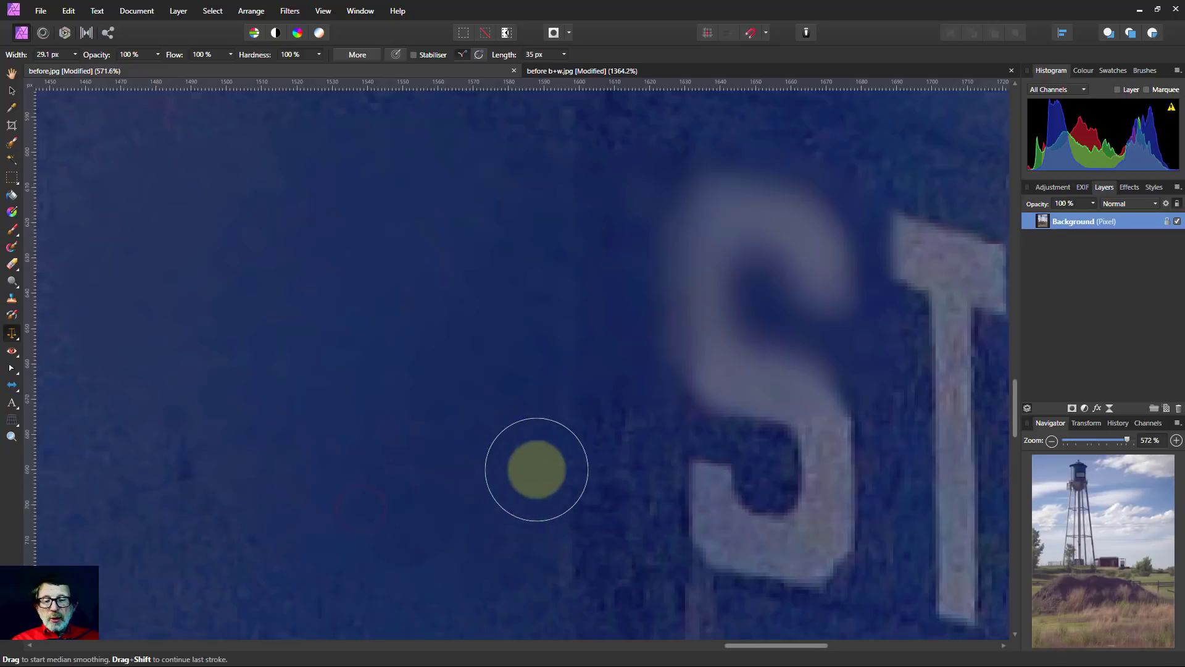
{"action": "mouse_move", "coordinate": [633, 487]}
{"action": "left_mouse_down"}
{"action": "mouse_move", "coordinate": [79, 492]}
{"action": "mouse_move", "coordinate": [521, 490]}
{"action": "mouse_move", "coordinate": [491, 515]}
{"action": "mouse_move", "coordinate": [540, 473]}
{"action": "mouse_move", "coordinate": [823, 447]}
{"action": "mouse_move", "coordinate": [702, 484]}
{"action": "mouse_move", "coordinate": [826, 524]}
{"action": "mouse_move", "coordinate": [661, 490]}
{"action": "mouse_move", "coordinate": [807, 417]}
{"action": "mouse_move", "coordinate": [696, 532]}
{"action": "mouse_move", "coordinate": [638, 555]}
{"action": "mouse_move", "coordinate": [828, 476]}
{"action": "mouse_move", "coordinate": [750, 432]}
{"action": "mouse_move", "coordinate": [487, 510]}
{"action": "mouse_move", "coordinate": [718, 556]}
{"action": "mouse_move", "coordinate": [259, 549]}
{"action": "mouse_move", "coordinate": [861, 573]}
{"action": "mouse_move", "coordinate": [347, 575]}
{"action": "mouse_move", "coordinate": [167, 556]}
{"action": "left_mouse_up"}
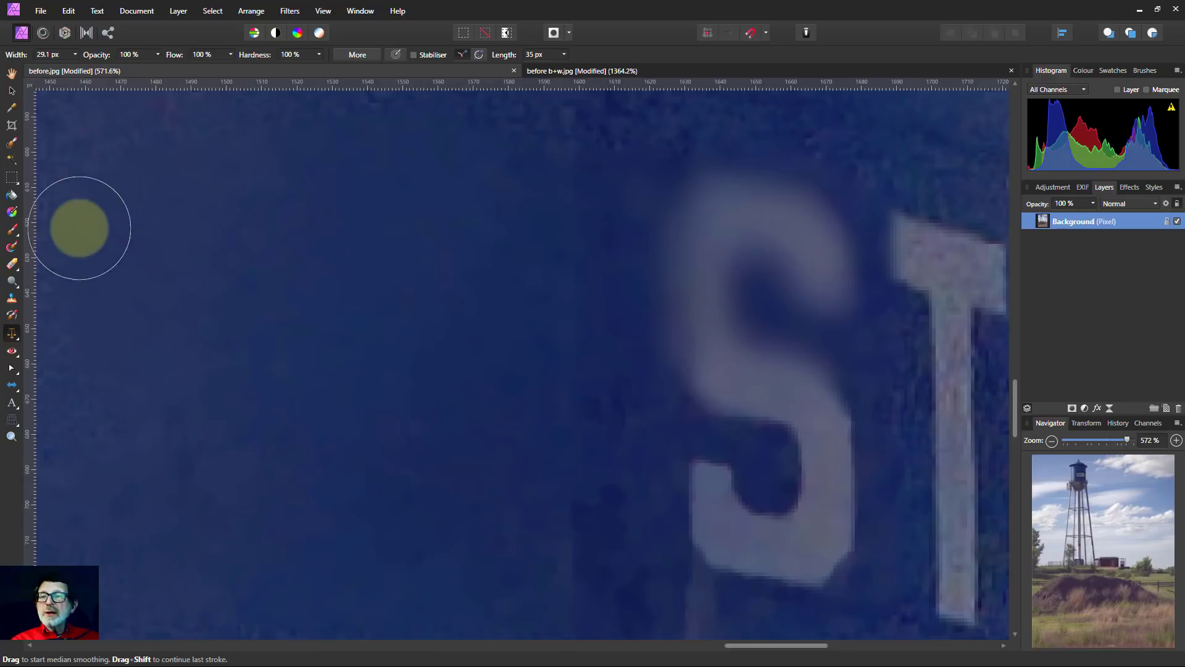
{"action": "left_click", "coordinate": [11, 73]}
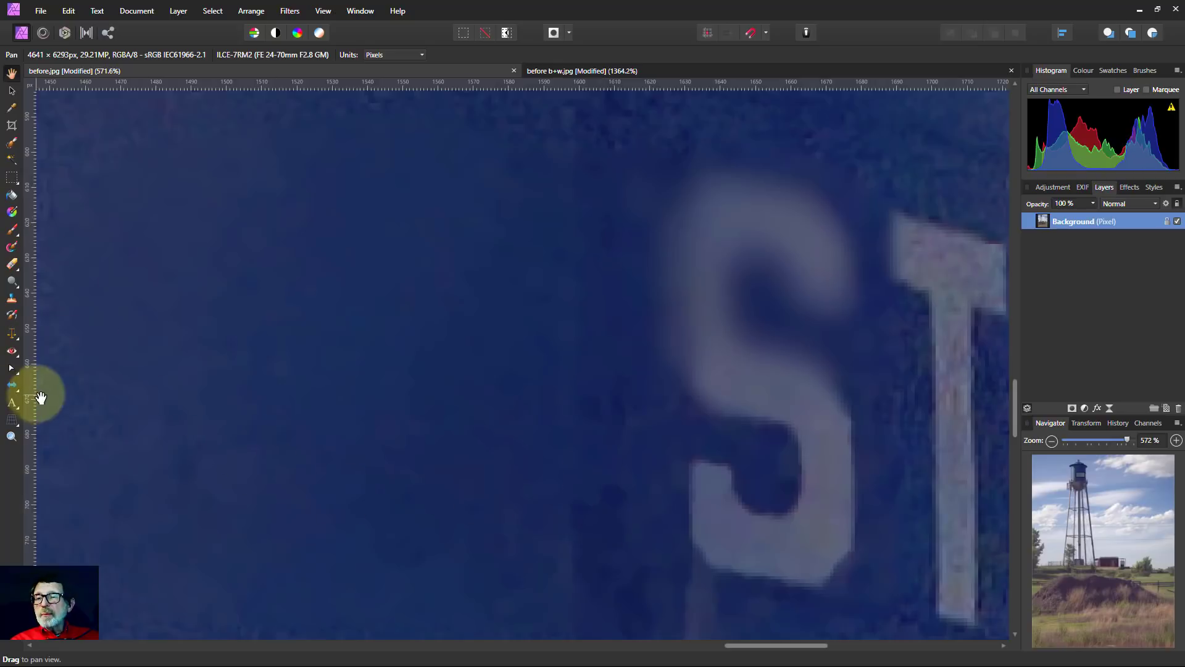
Return to the Blur Brush and dab the blue tank paint below the S
{"action": "left_click", "coordinate": [11, 342]}
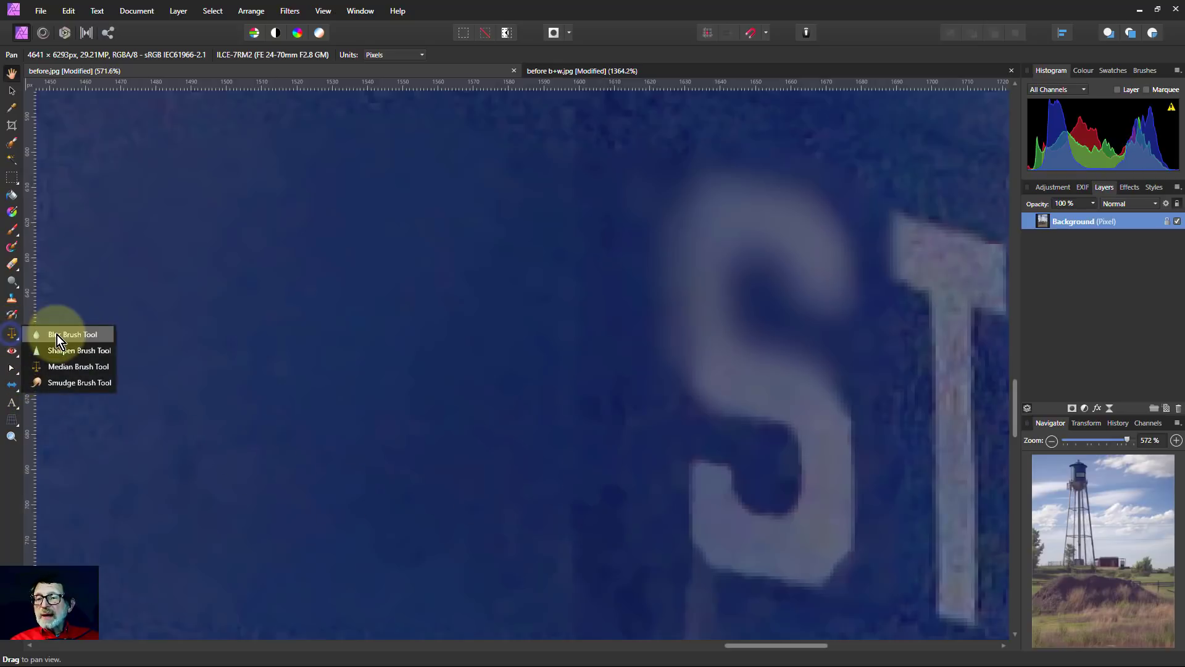
{"action": "left_click", "coordinate": [56, 335]}
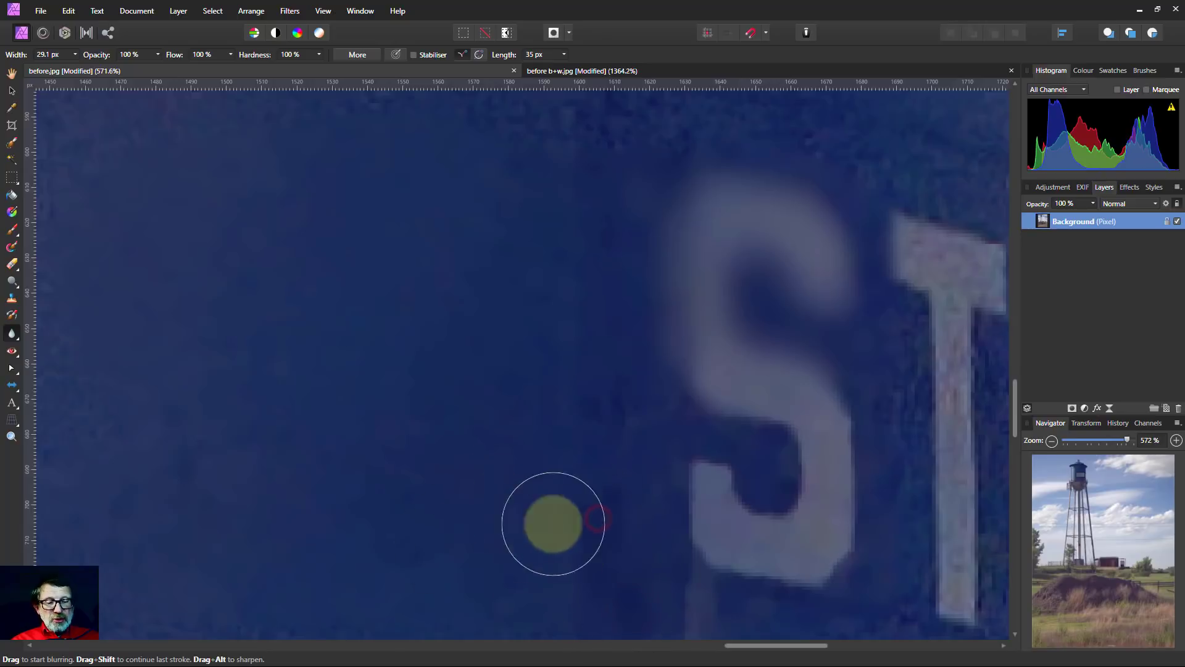
{"action": "left_click", "coordinate": [597, 515]}
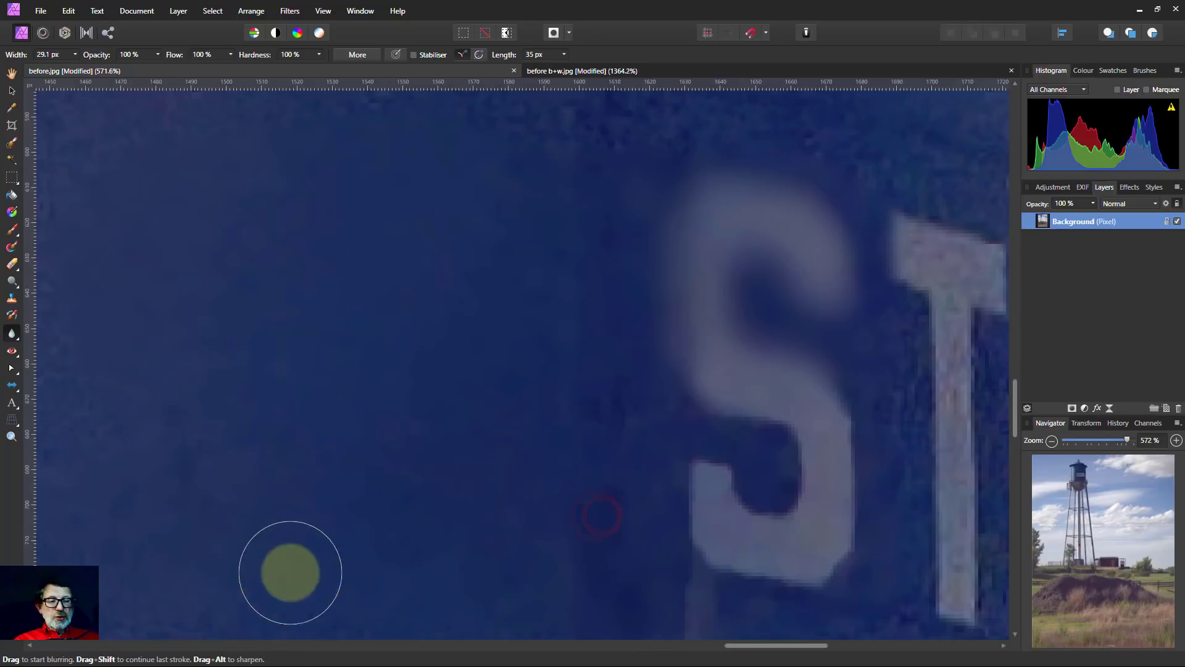